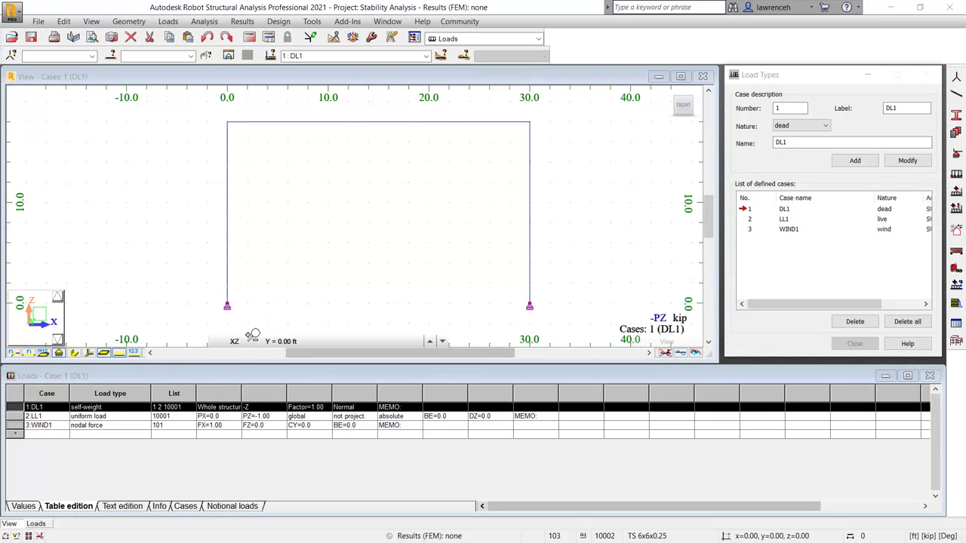
Make 3: WIND1 the current load case, showing the 1.00 kip force at node 101
left_click(15, 426)
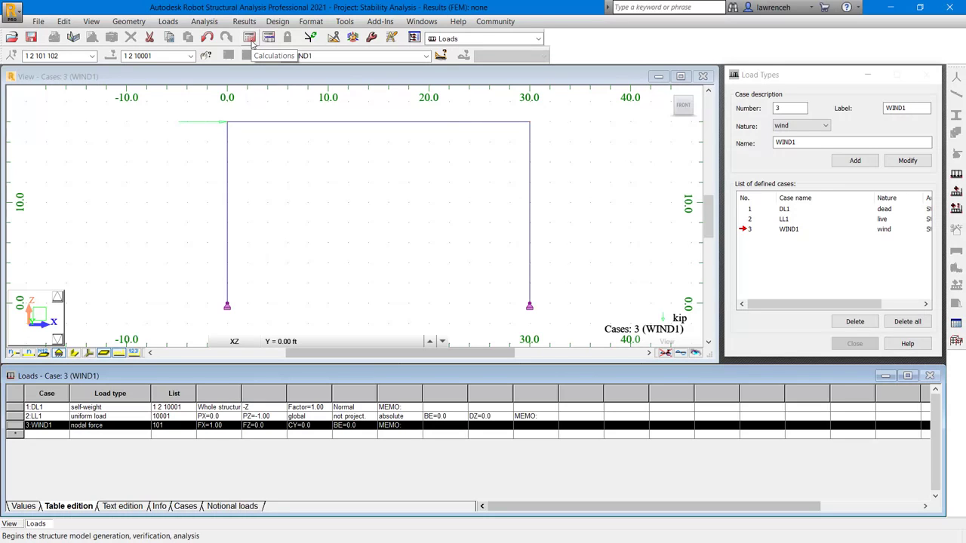
Run the calculations and switch the workspace to the Results layout
left_click(250, 37)
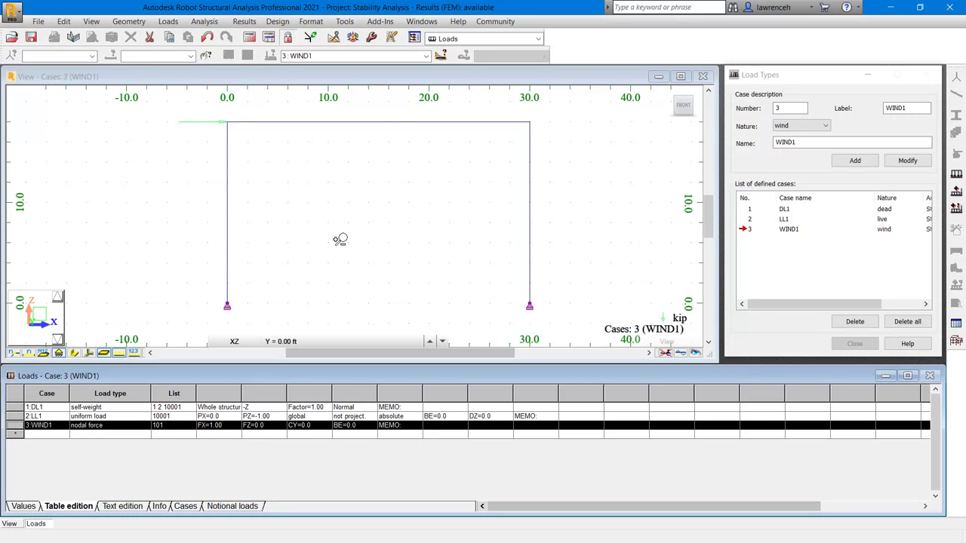
left_click(538, 38)
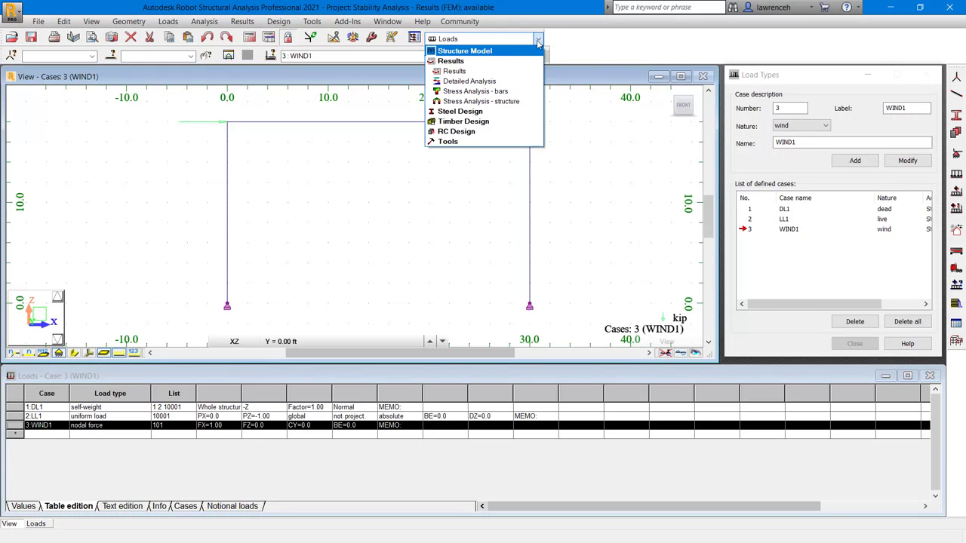
left_click(455, 71)
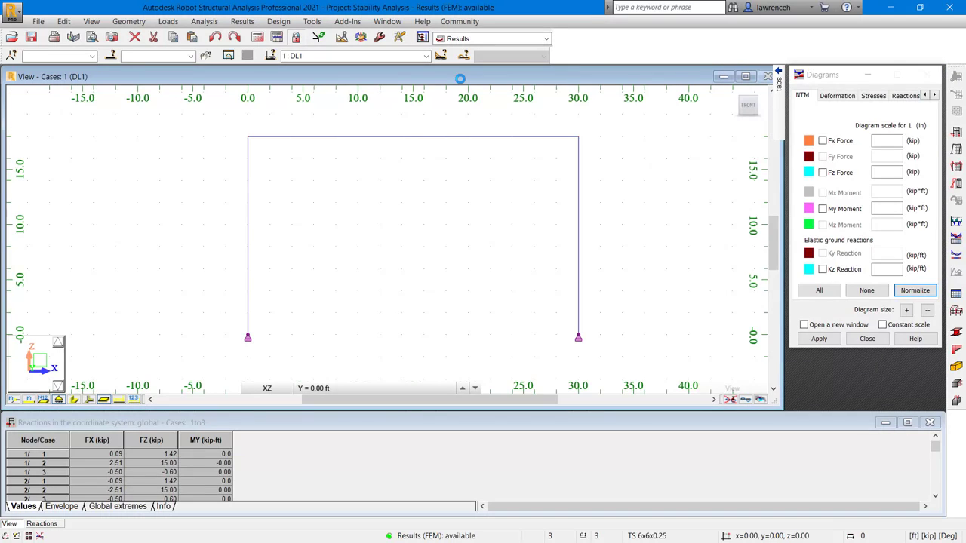
Turn on Deformation in the Diagrams panel and apply it to the frame
left_click(839, 96)
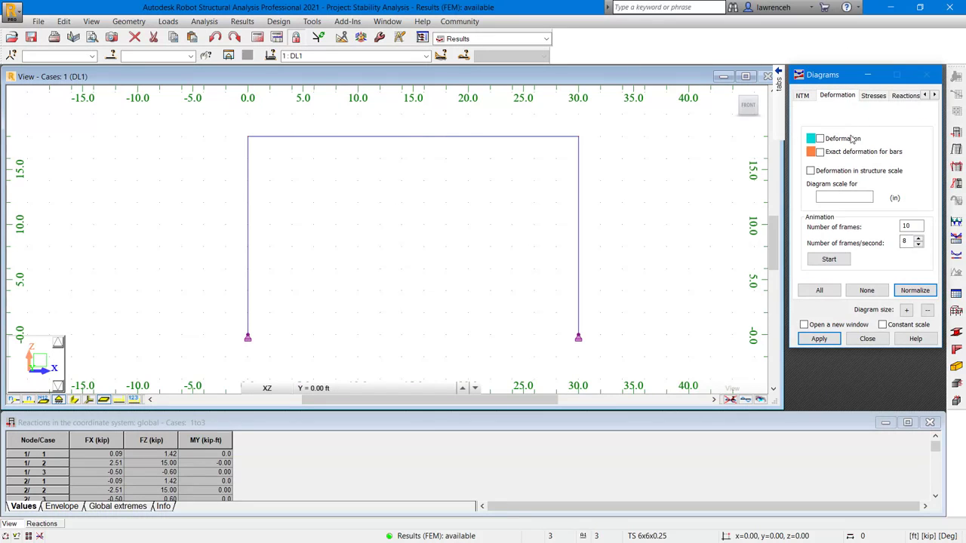
left_click(840, 141)
left_click(830, 341)
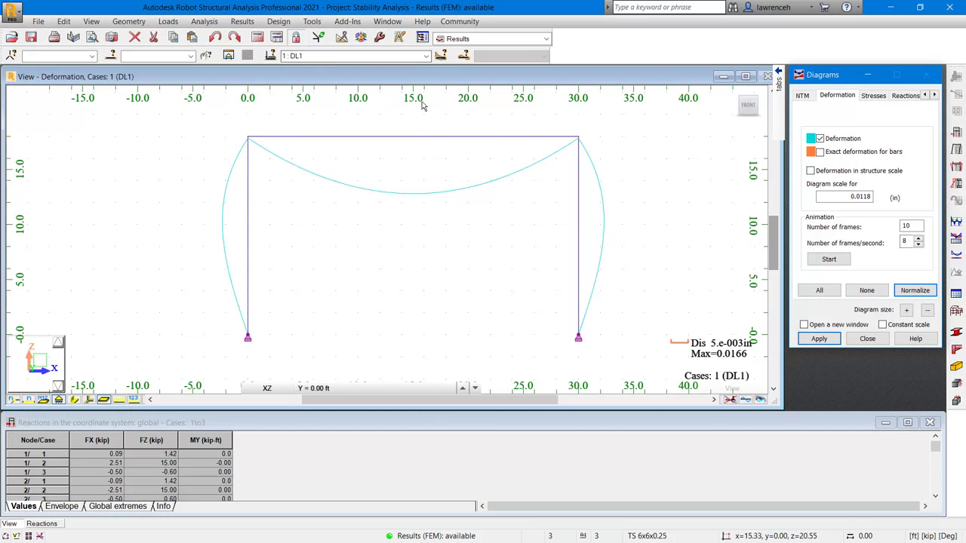
Switch to WIND1 and redraw the deformation normalized, at structure scale factor 500
left_click(427, 56)
left_click(427, 57)
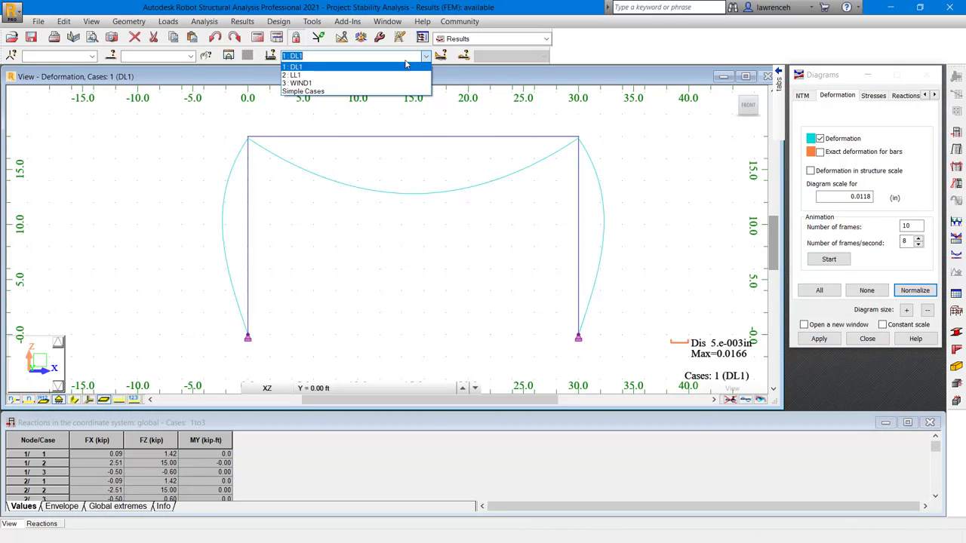
left_click(352, 83)
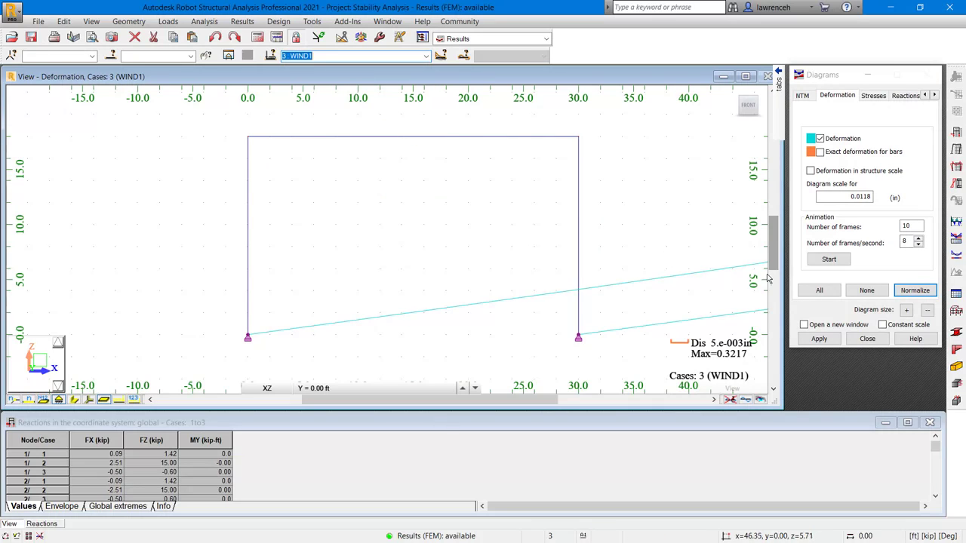
left_click(914, 292)
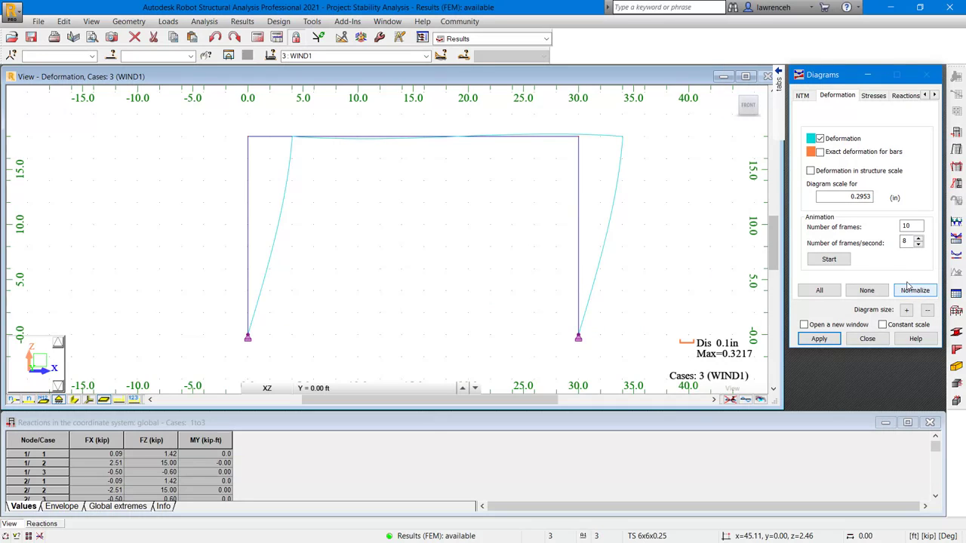
left_click(811, 172)
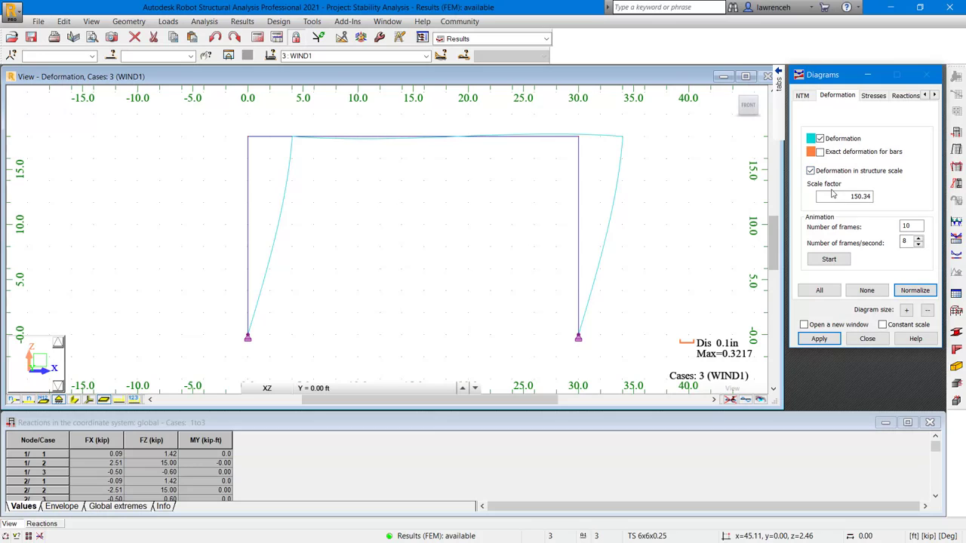
double_click(855, 199)
type("500")
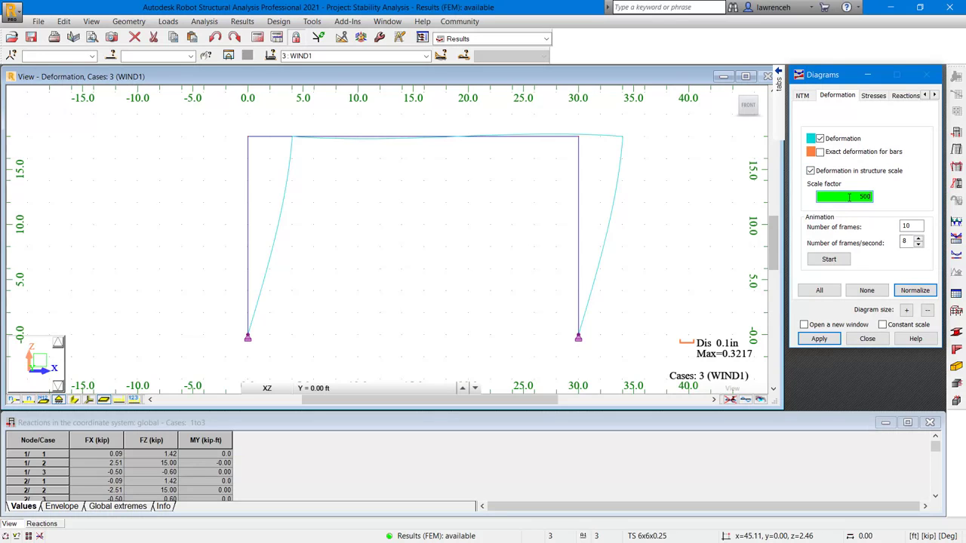
left_click(819, 339)
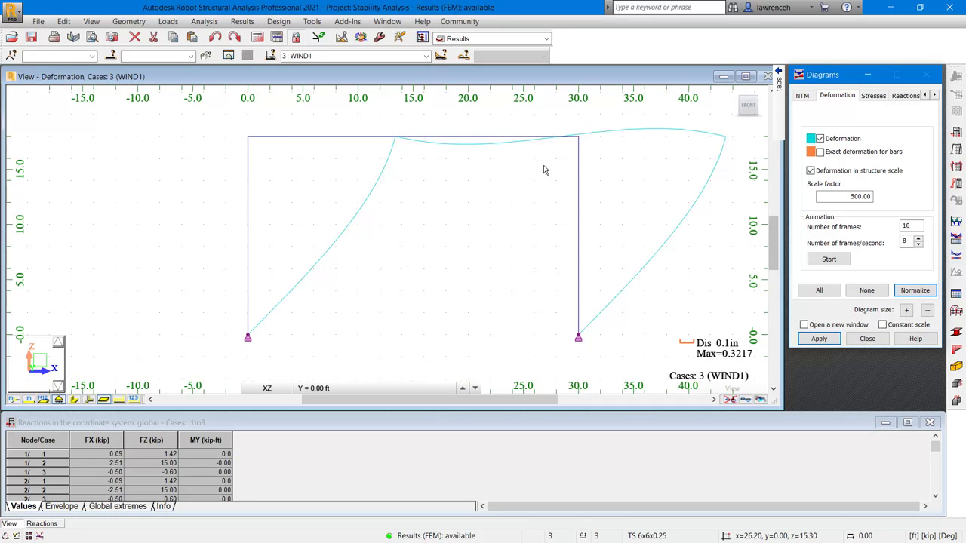
Check My Moment in the NTM tab and apply it to the WIND1 frame
left_click(805, 95)
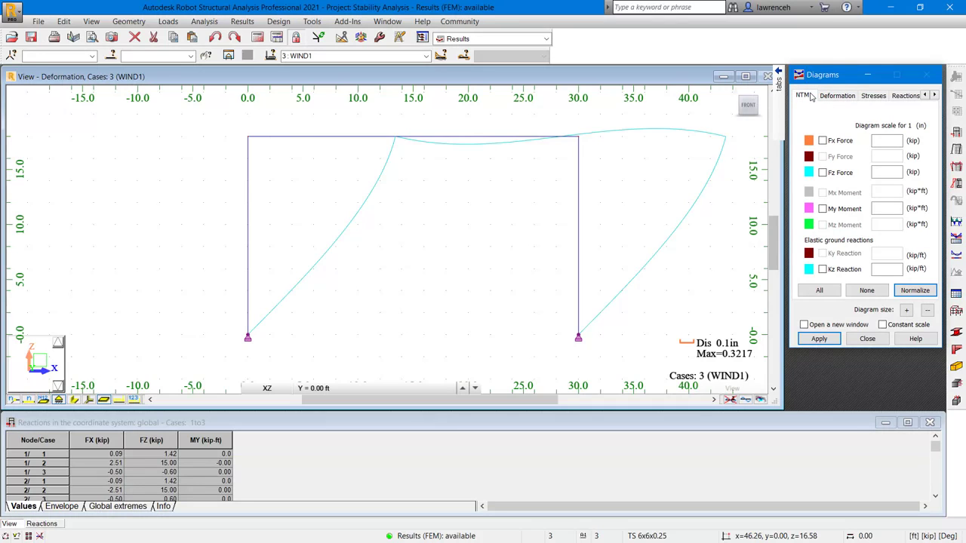
left_click(829, 209)
left_click(819, 339)
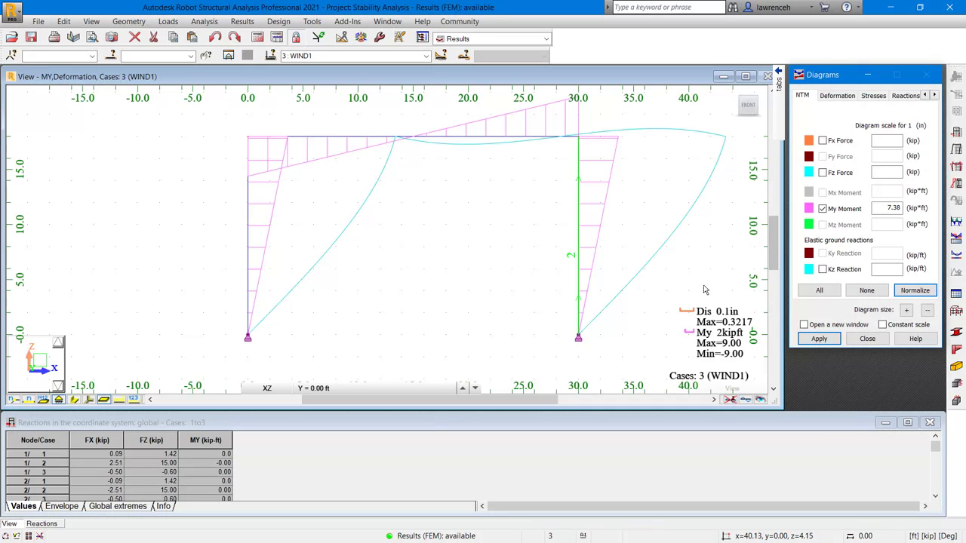
left_click(912, 95)
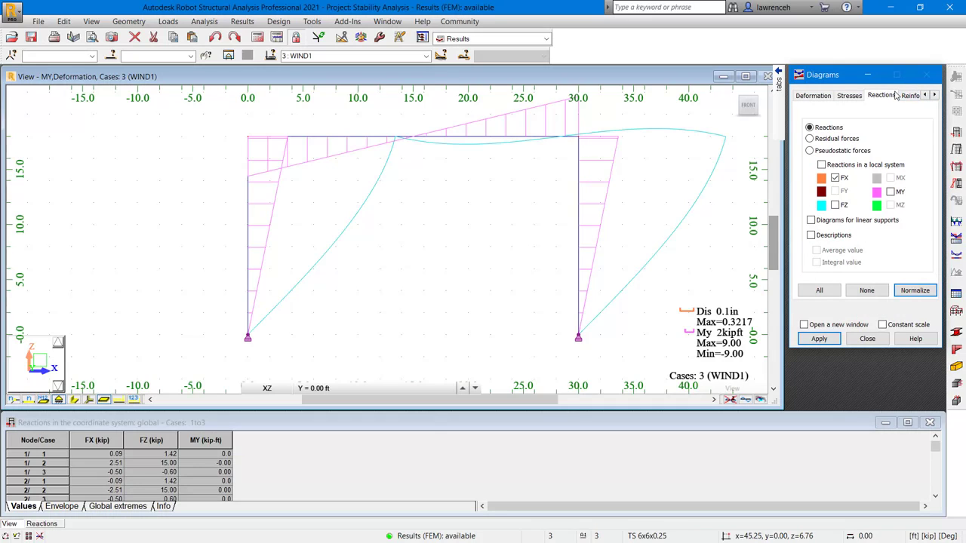
Check FX reactions and apply, labeling -0.50 kip at both supports
left_click(844, 179)
left_click(819, 339)
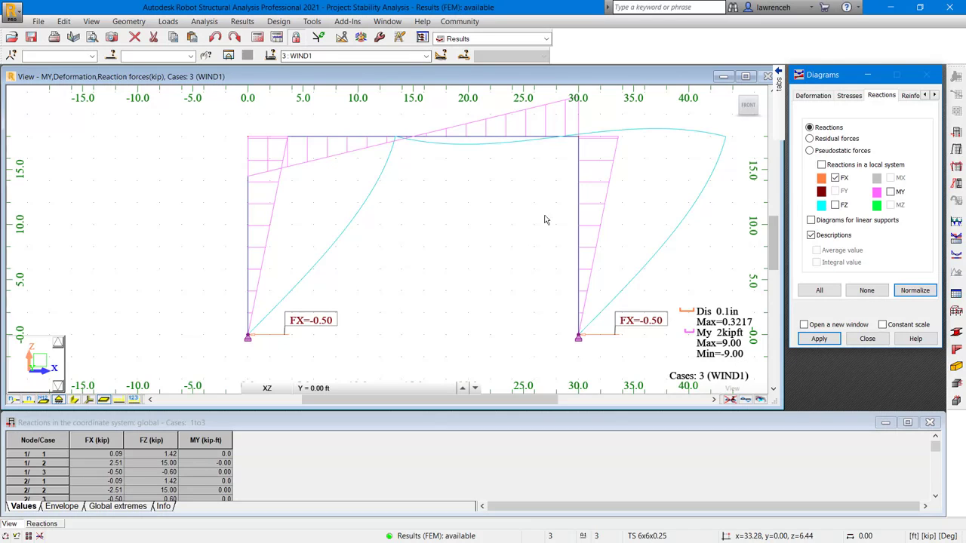
left_click(380, 38)
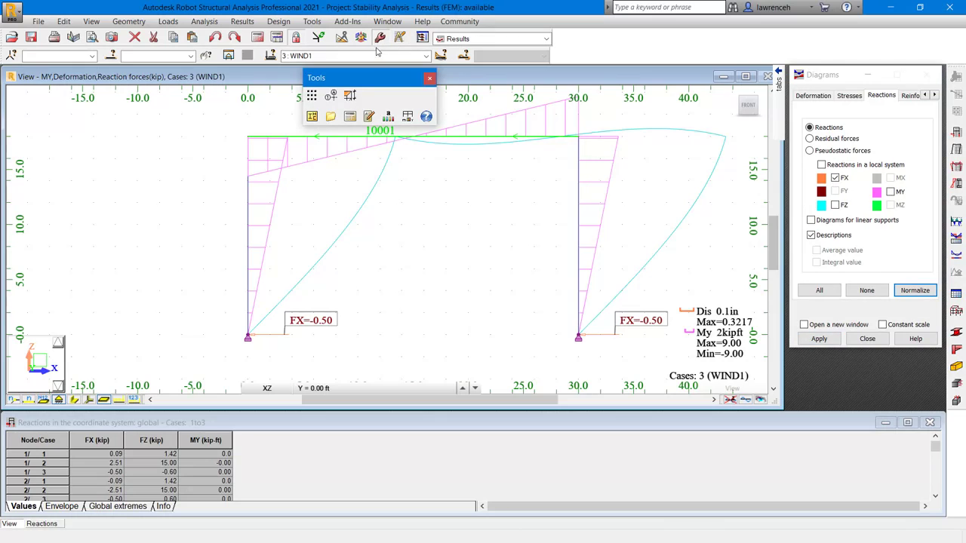
Dimension the right column from (30,0) to (30,18), placing the 18.00 ft line at (38,12)
left_click_drag(366, 82, 379, 100)
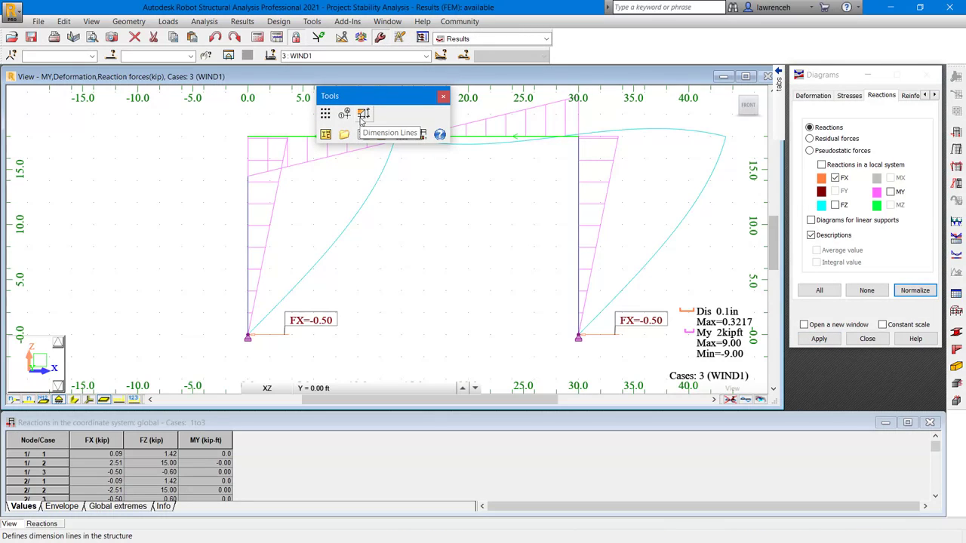
left_click(363, 113)
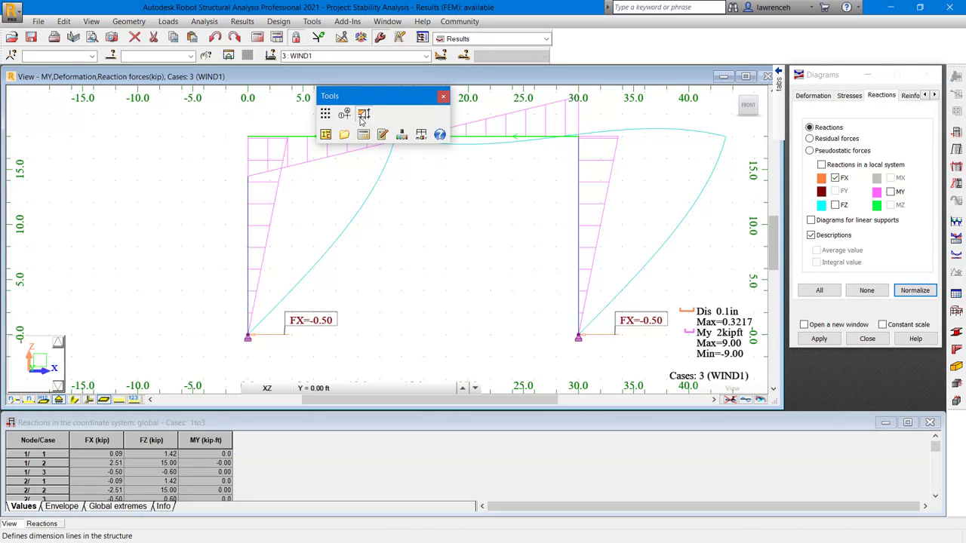
left_click(578, 338)
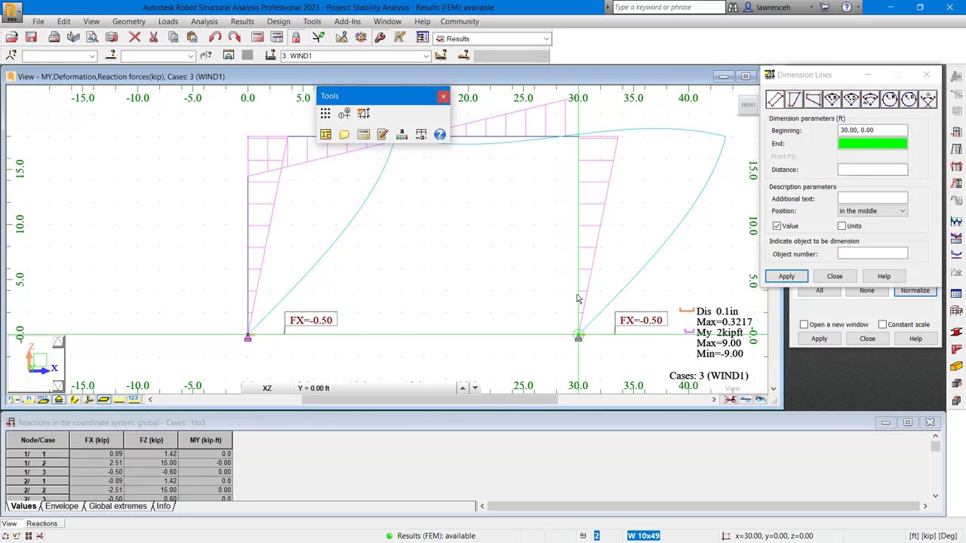
left_click(577, 139)
left_click(666, 200)
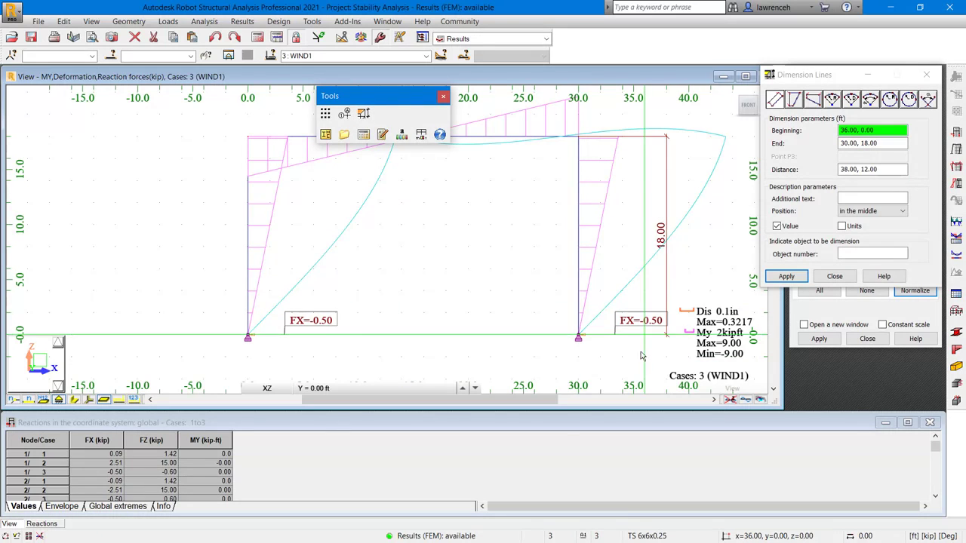
left_click(688, 202)
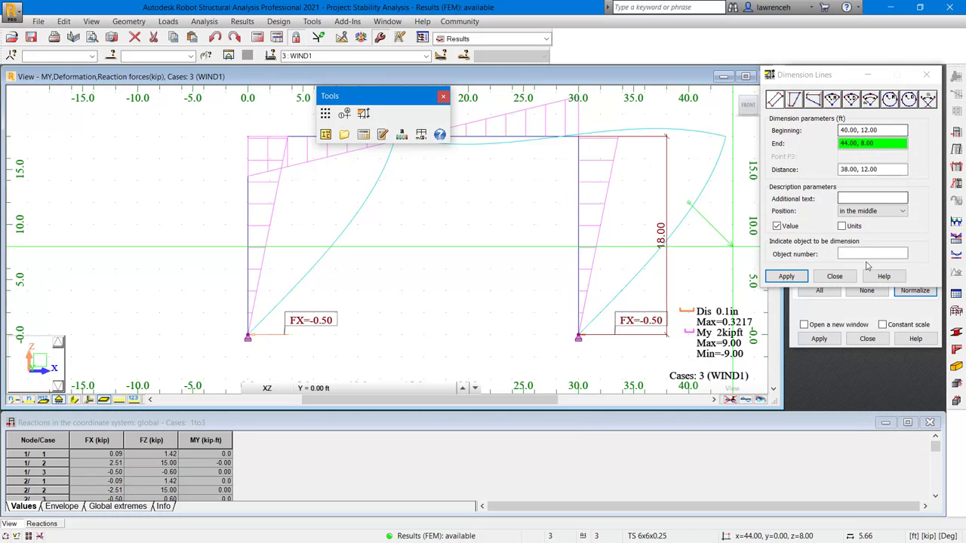
left_click(835, 276)
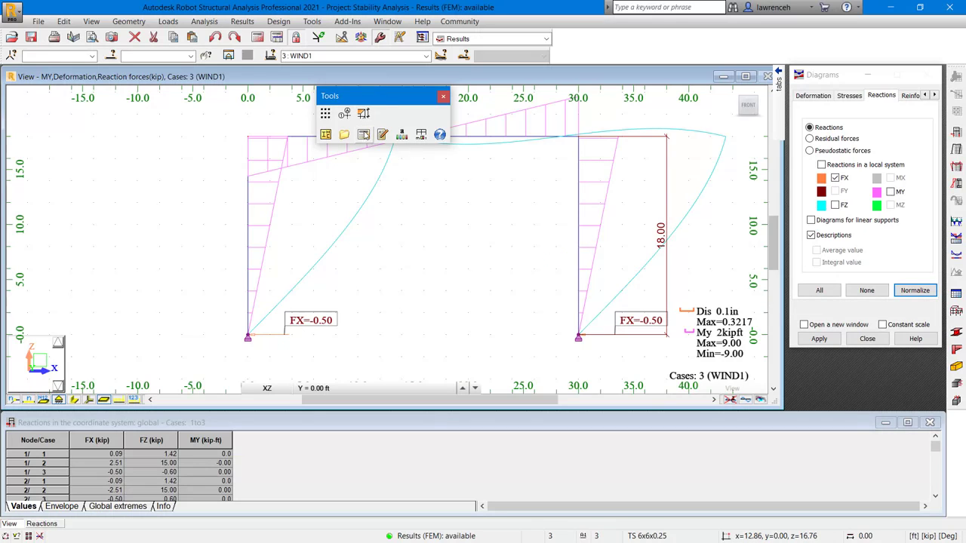
Multiply 0.5 by 18 in the calculator
left_click(364, 136)
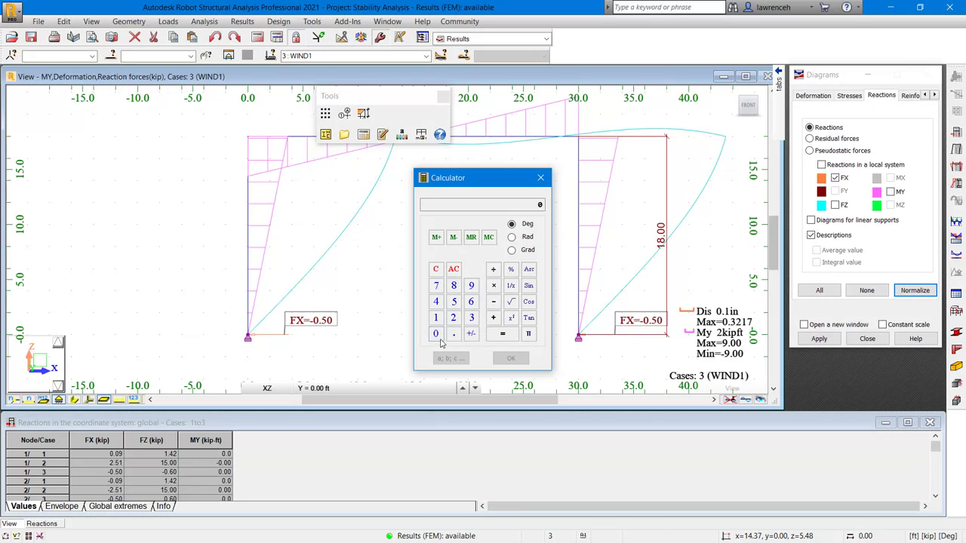
left_click(453, 334)
left_click(453, 301)
left_click(495, 286)
left_click(435, 318)
left_click(454, 285)
left_click(503, 334)
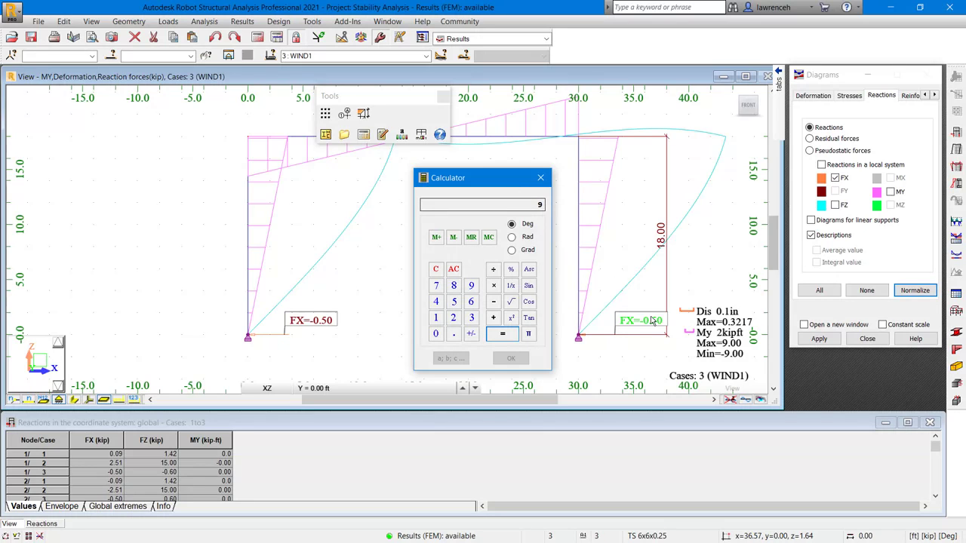
Close the tools palette and the calculator
left_click(411, 96)
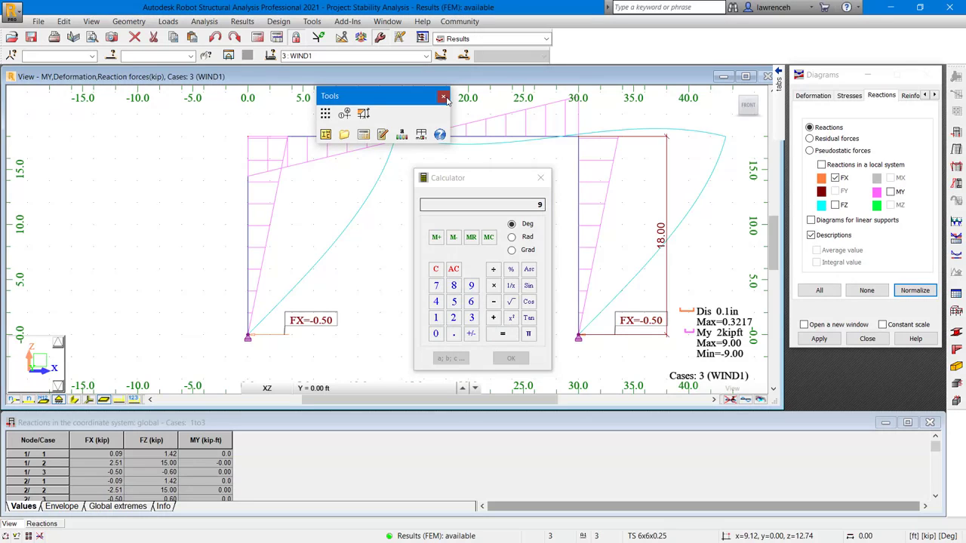
left_click(444, 97)
left_click(540, 177)
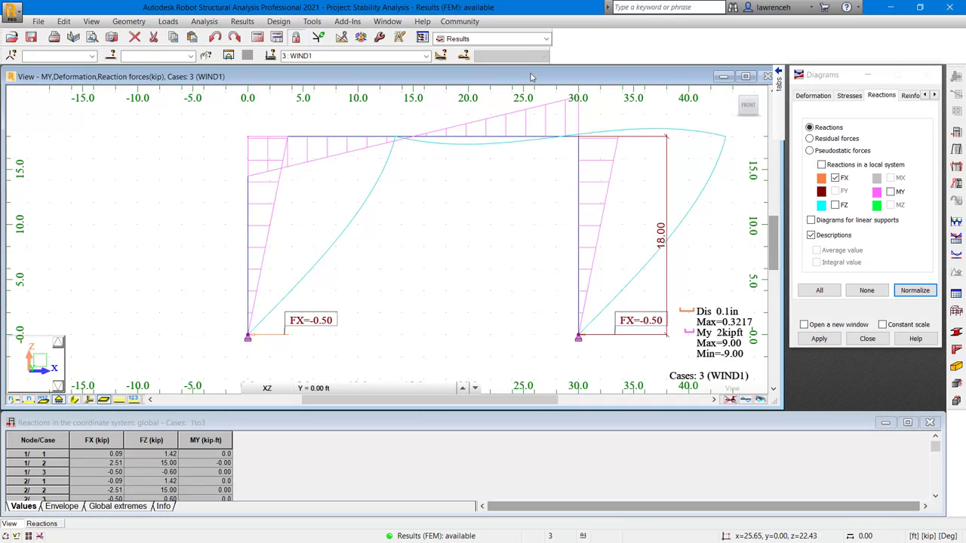
Switch the workspace back to the Start model layout
left_click(545, 39)
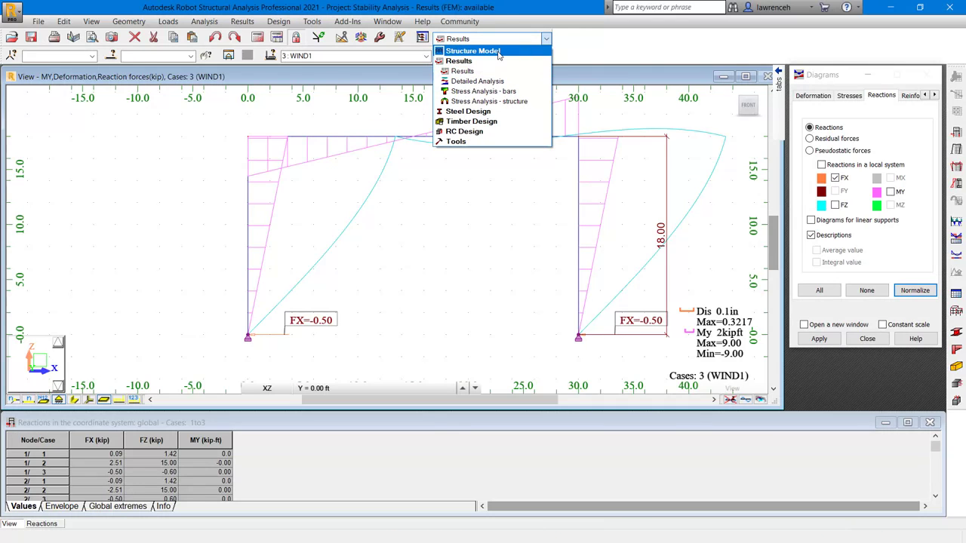
left_click(498, 51)
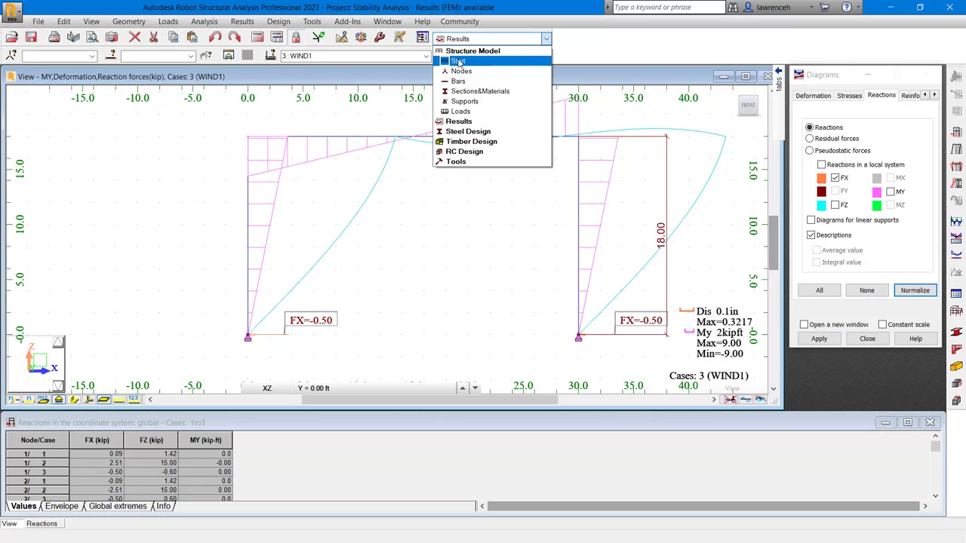
left_click(458, 62)
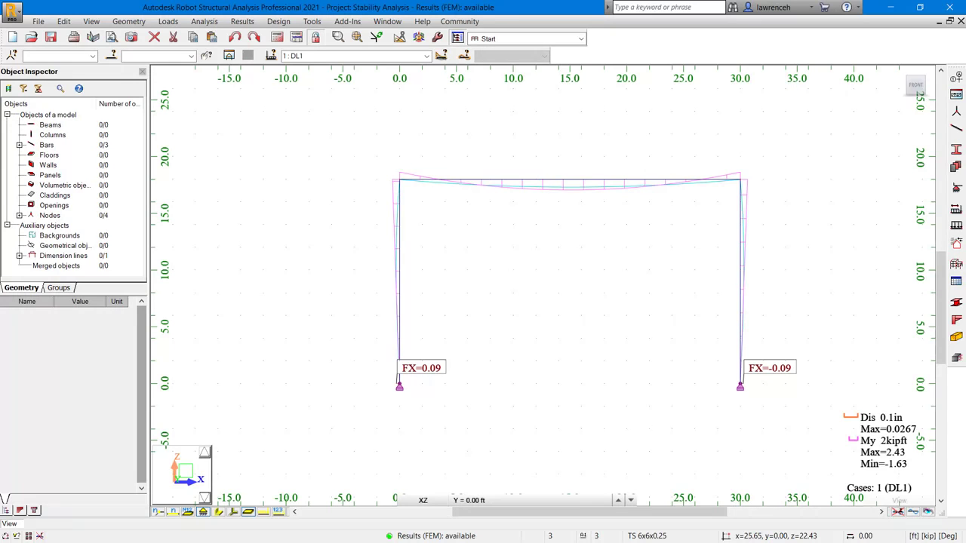
Set beam 10001's end releases to Pinned-Pinned and confirm the model change
left_click(553, 179)
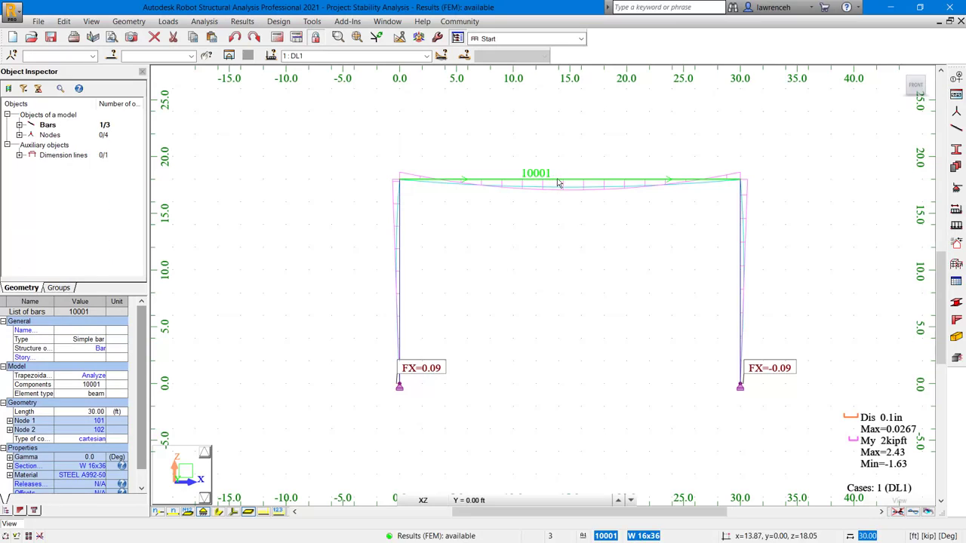
left_click(558, 183)
scroll(141, 435, "down", 1)
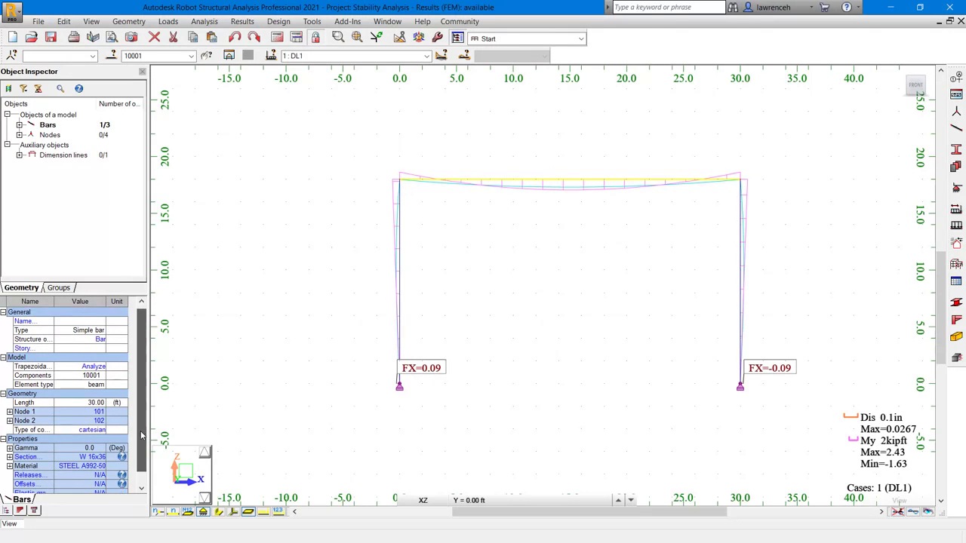
scroll(141, 436, "down", 3)
left_click(36, 450)
left_click(107, 448)
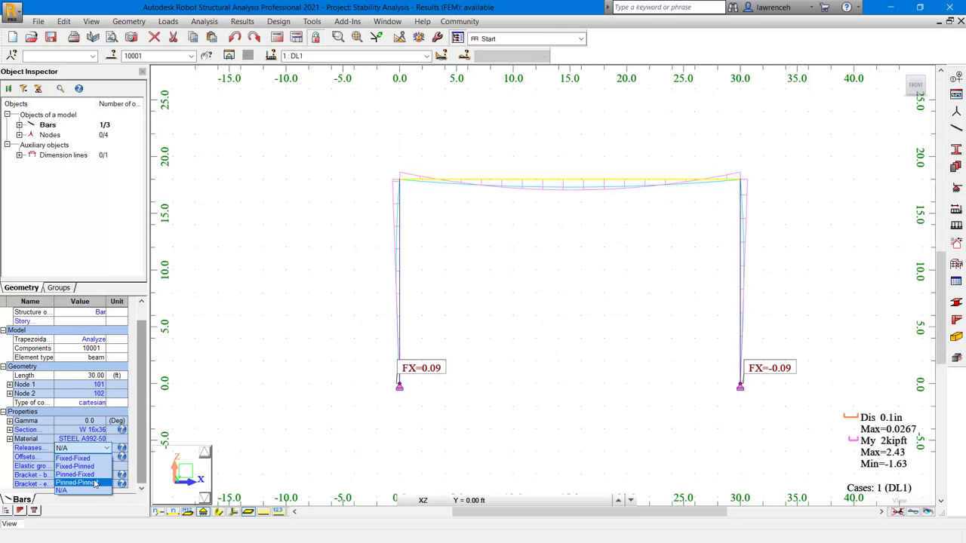
left_click(92, 483)
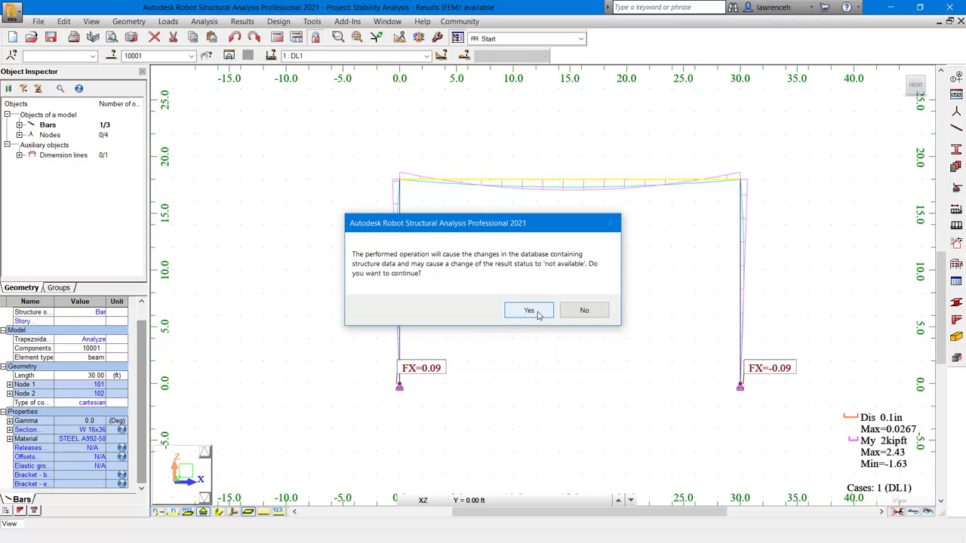
left_click(529, 311)
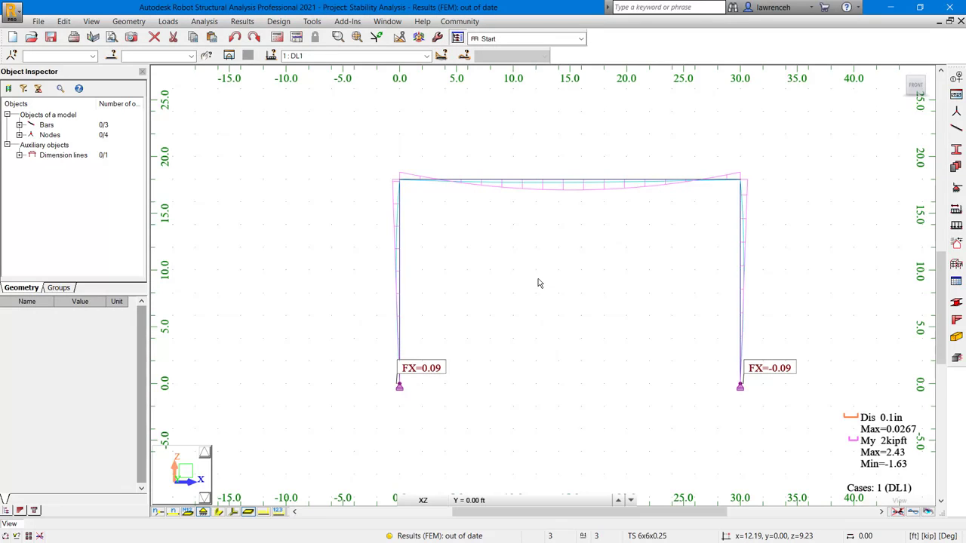
left_click(92, 21)
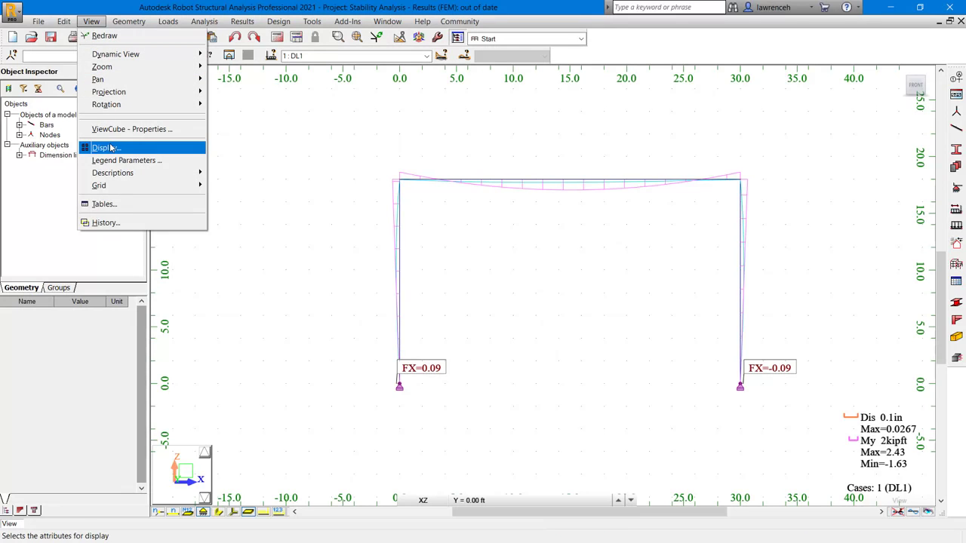
Turn on Releases - symbols and Releases - codes in the Model display settings
left_click(110, 148)
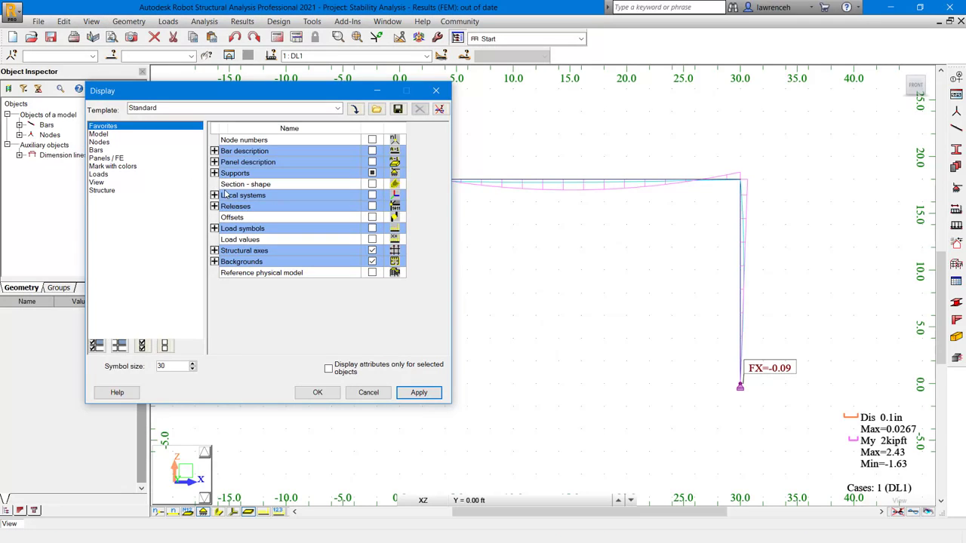
left_click(109, 136)
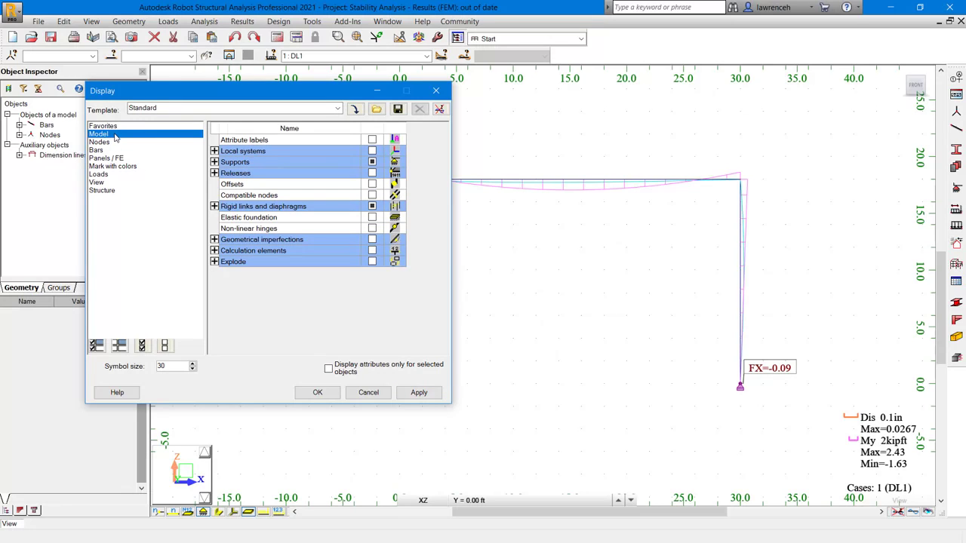
left_click(214, 173)
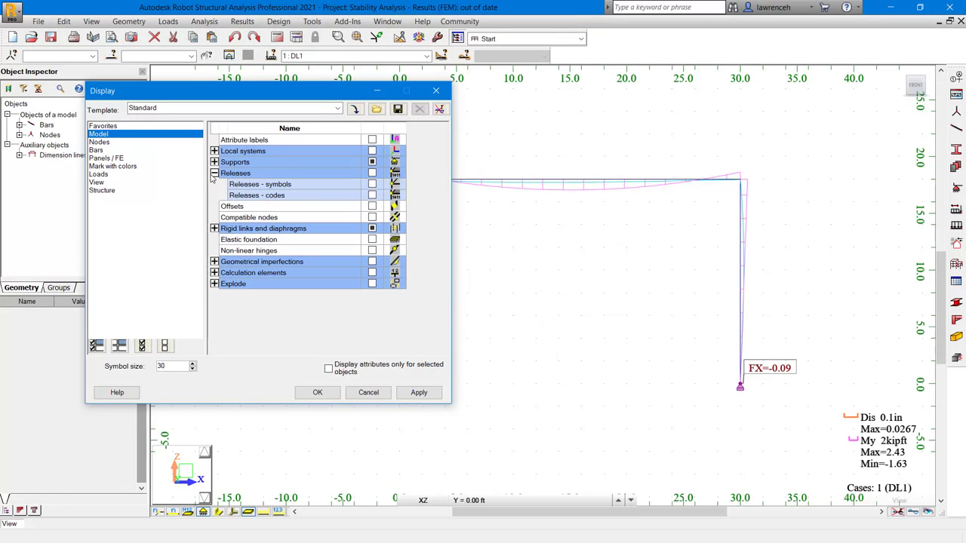
left_click(372, 184)
left_click(372, 195)
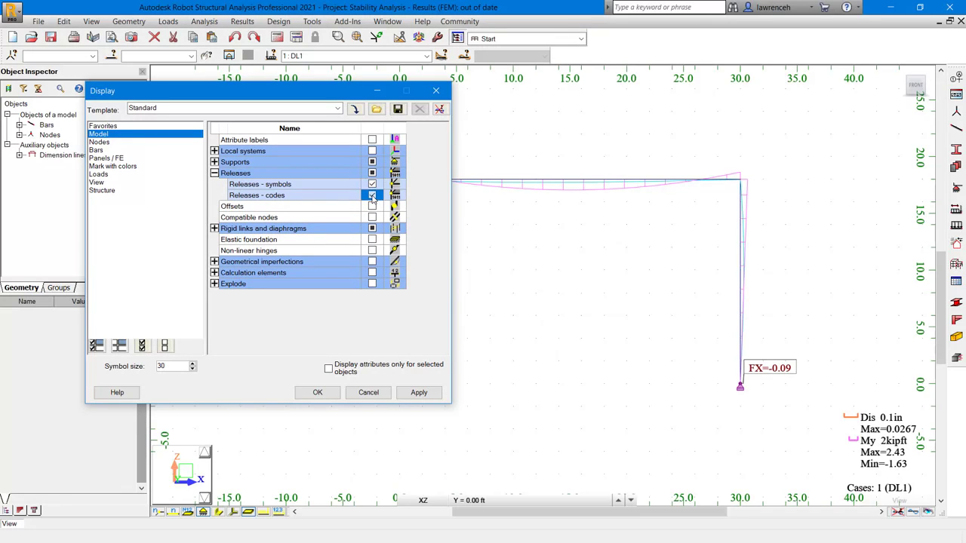
left_click(318, 392)
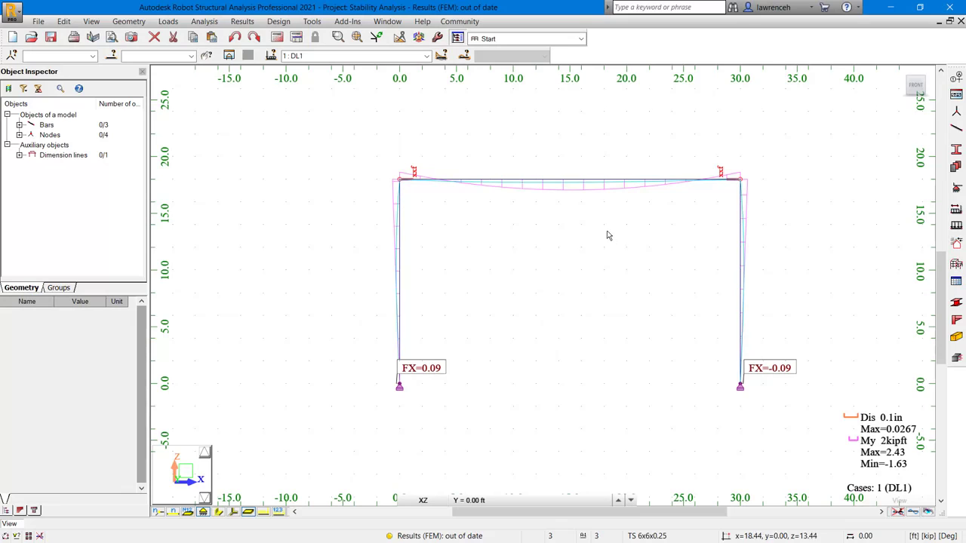
Rerun the calculations past the node 102 RY instability warning and close the messages
left_click(277, 39)
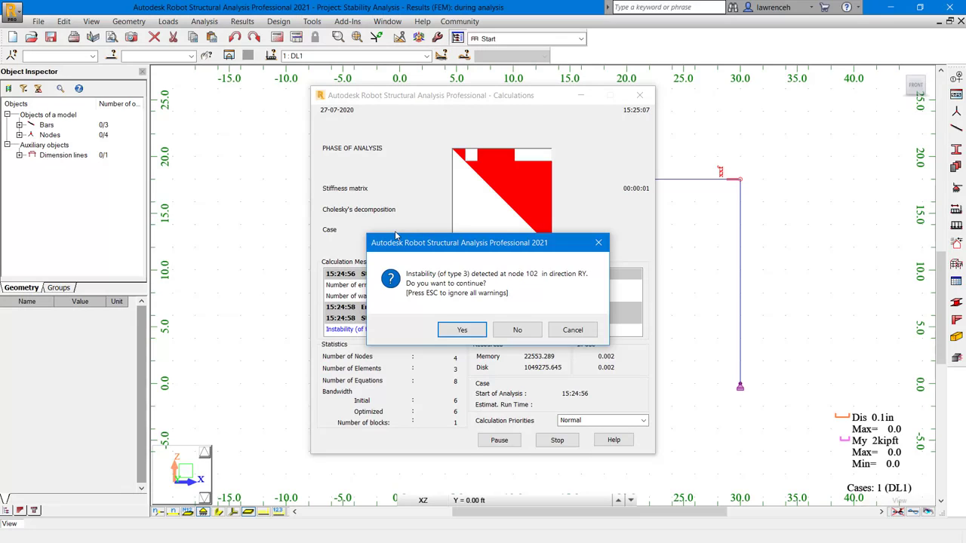
left_click(462, 330)
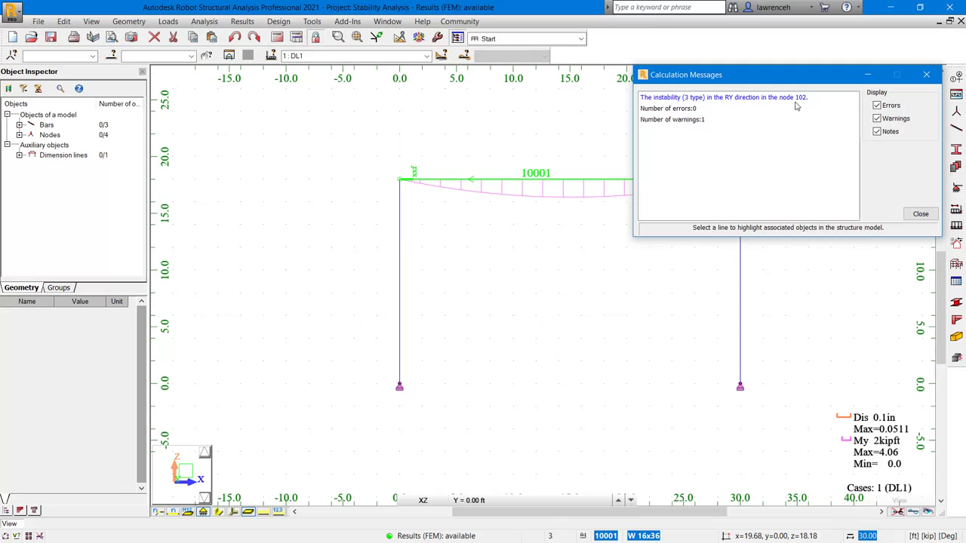
left_click(920, 215)
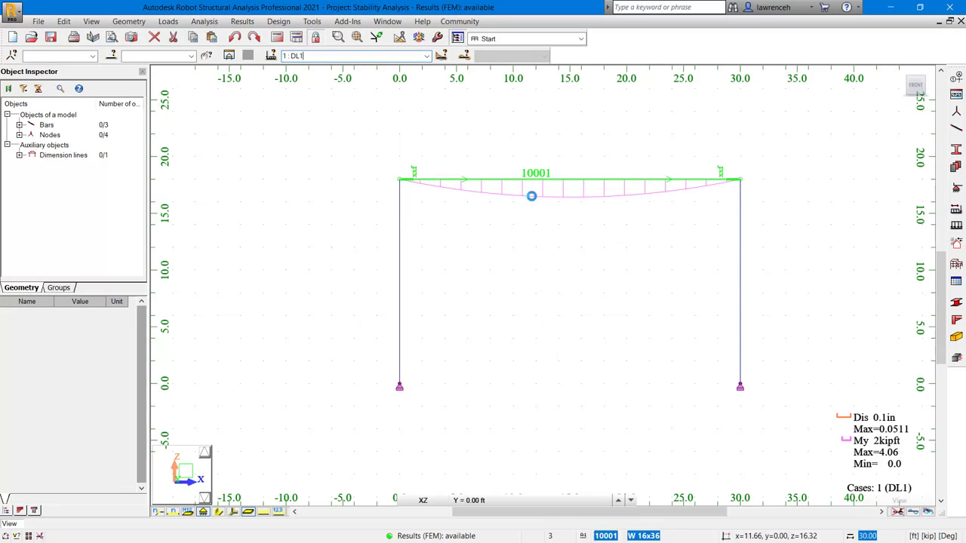
Show results for load case 3: WIND1, undo the last change, and begin adding a new bar
left_click(426, 56)
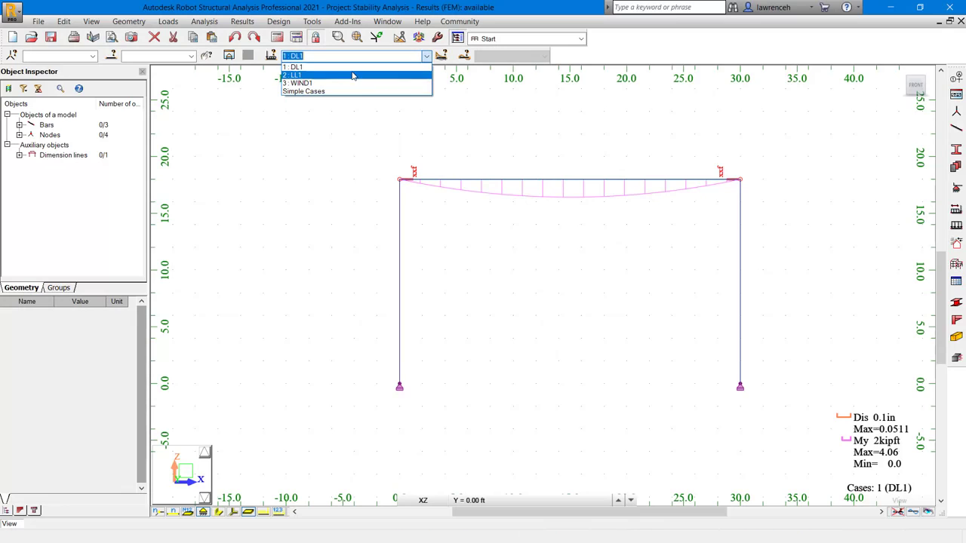
left_click(309, 83)
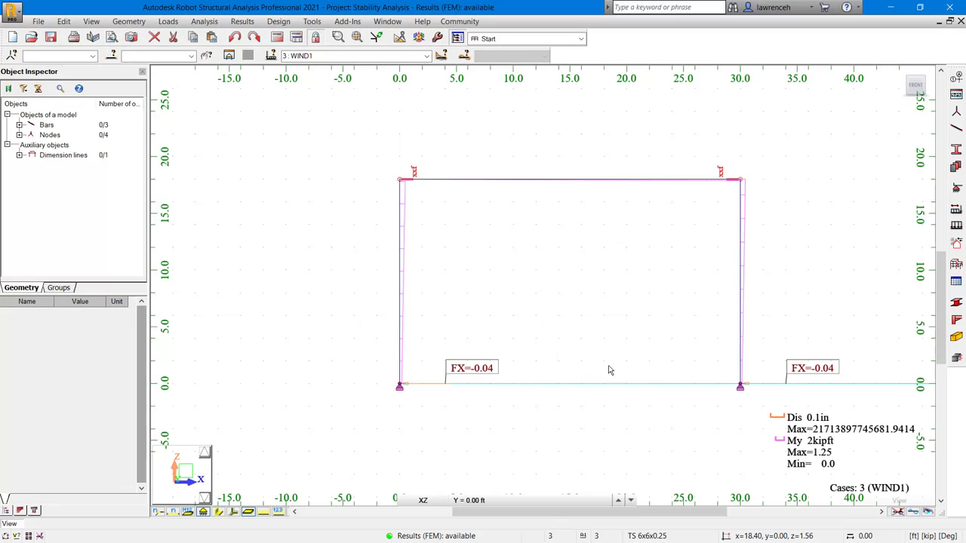
key("ctrl+z")
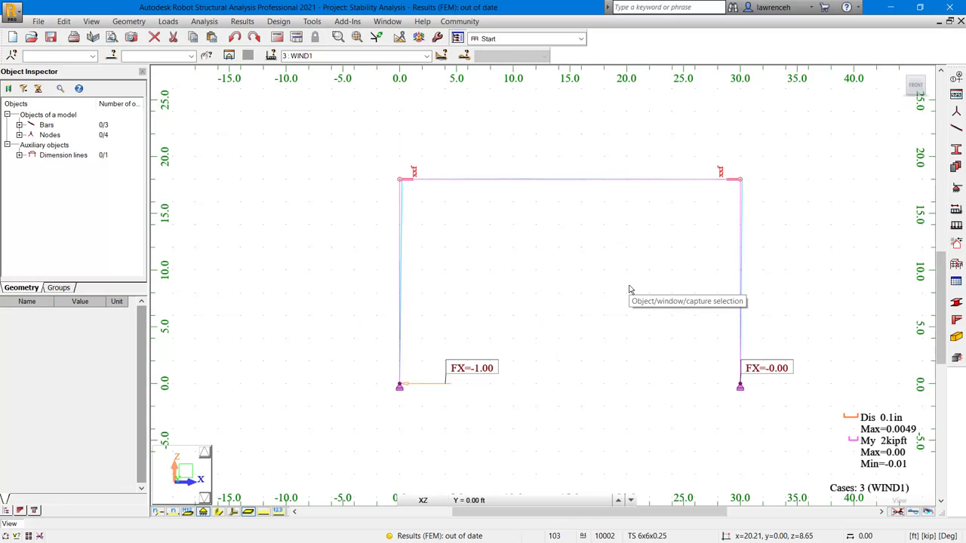
left_click(957, 130)
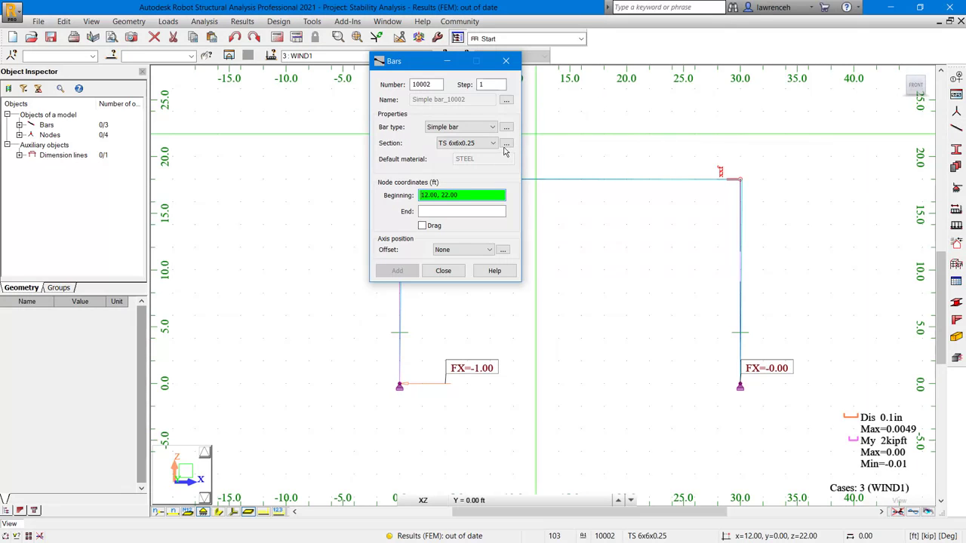
Pick the TS 6x6x0.25 tube from the TS structural tubing family as a new section
left_click(506, 144)
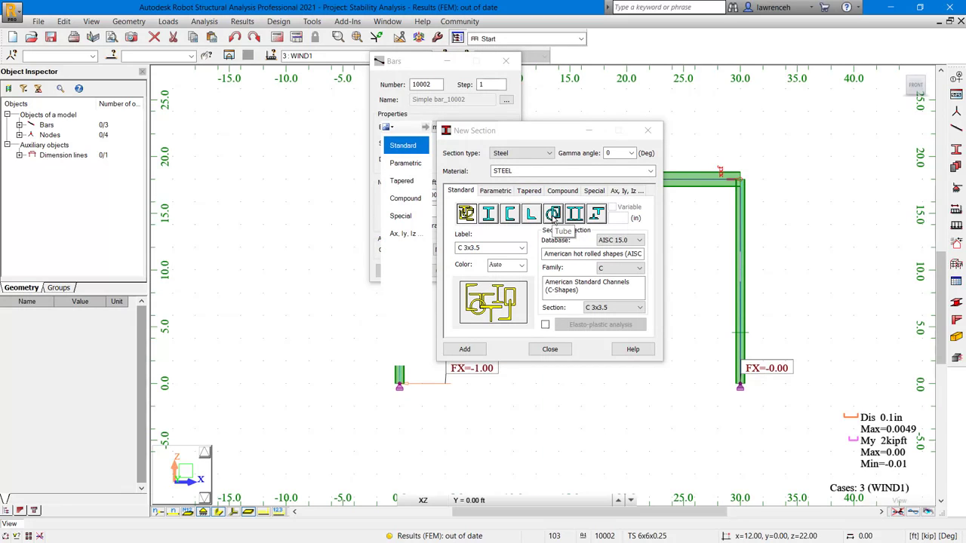
left_click(554, 214)
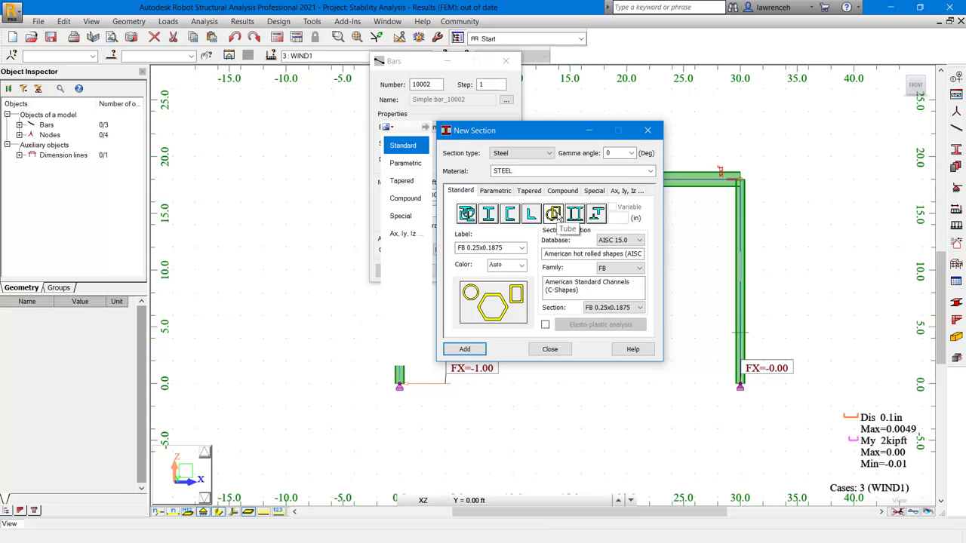
left_click(637, 268)
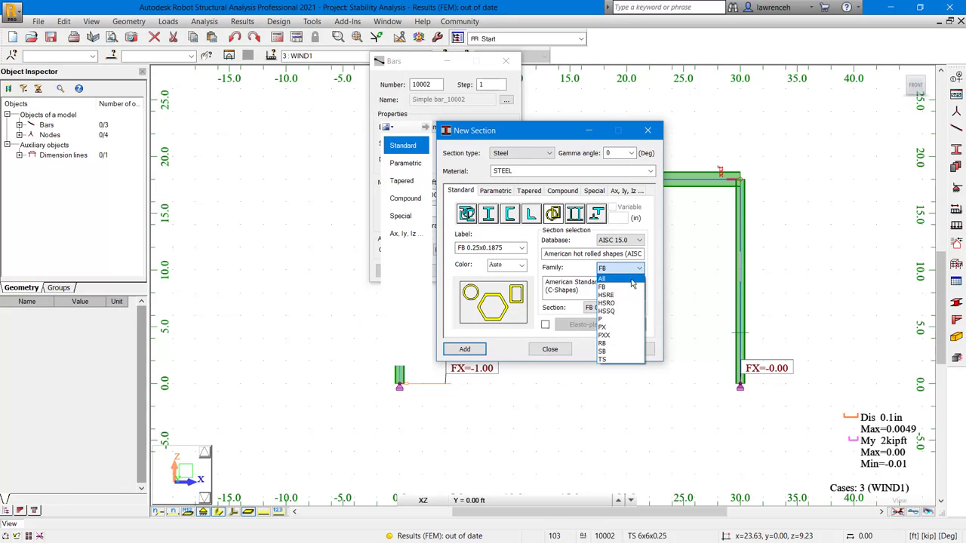
left_click(608, 360)
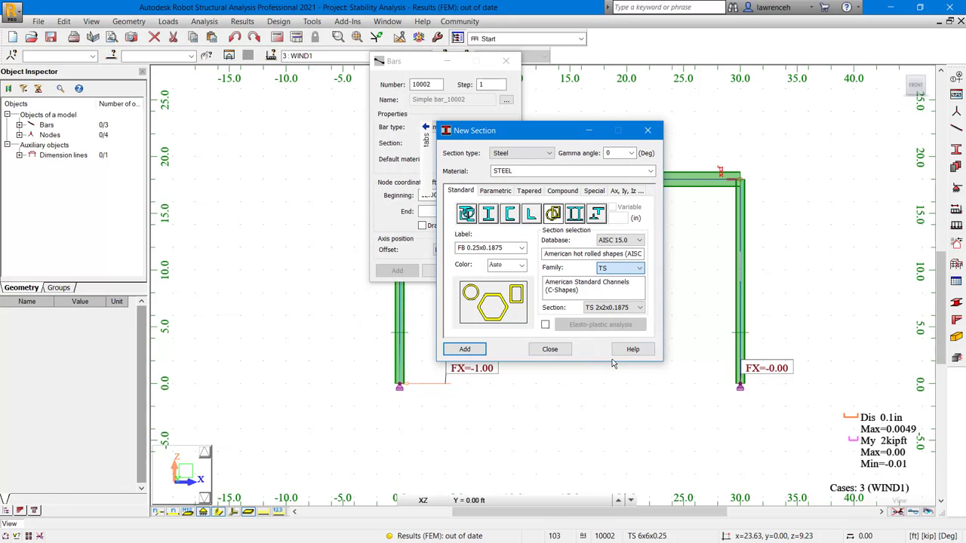
left_click(640, 307)
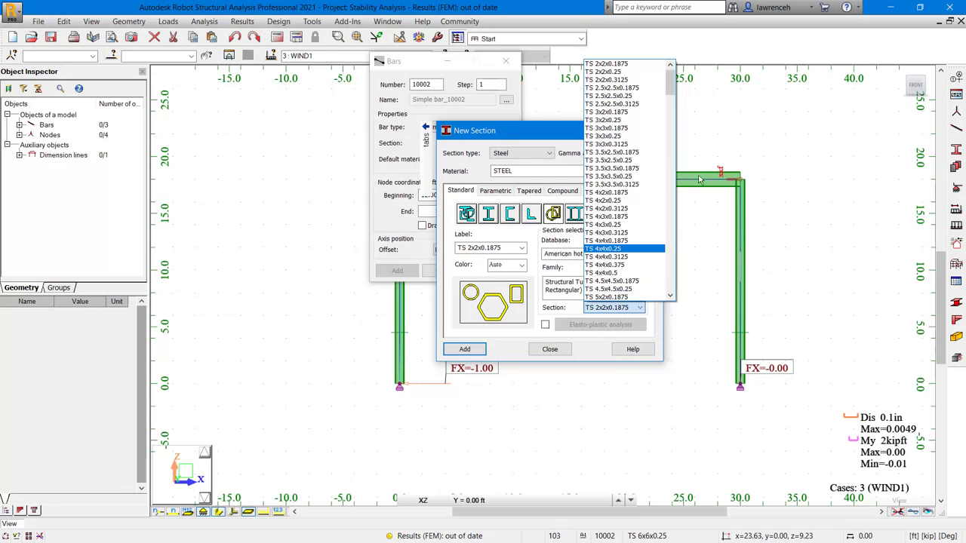
left_click_drag(671, 81, 670, 132)
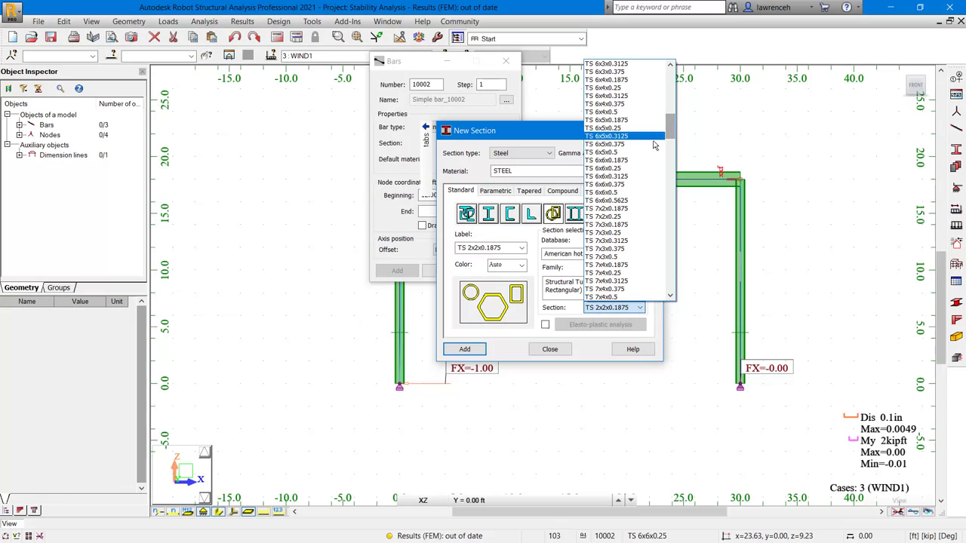
left_click(608, 167)
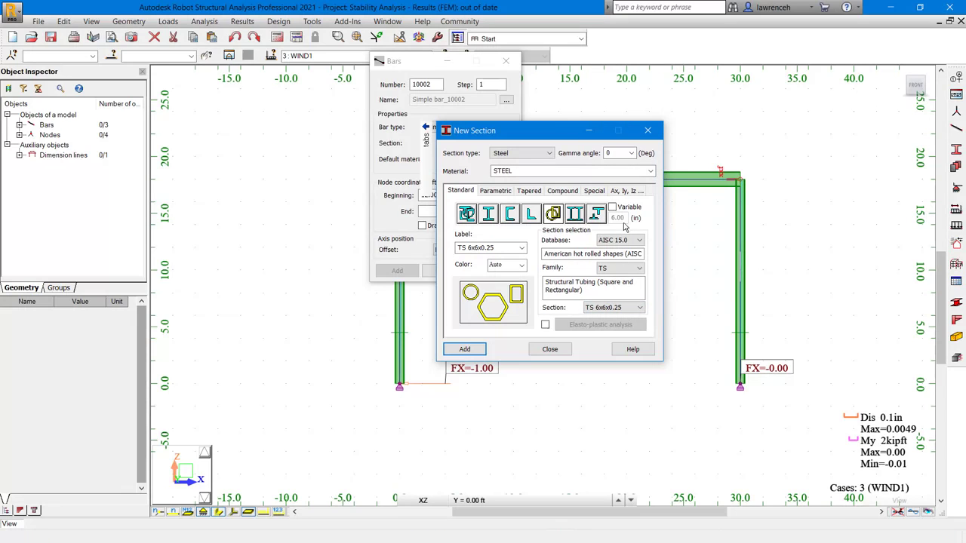
Assign STEEL A992-50 to the TS 6x6x0.25 section, replacing the existing definition
left_click(651, 172)
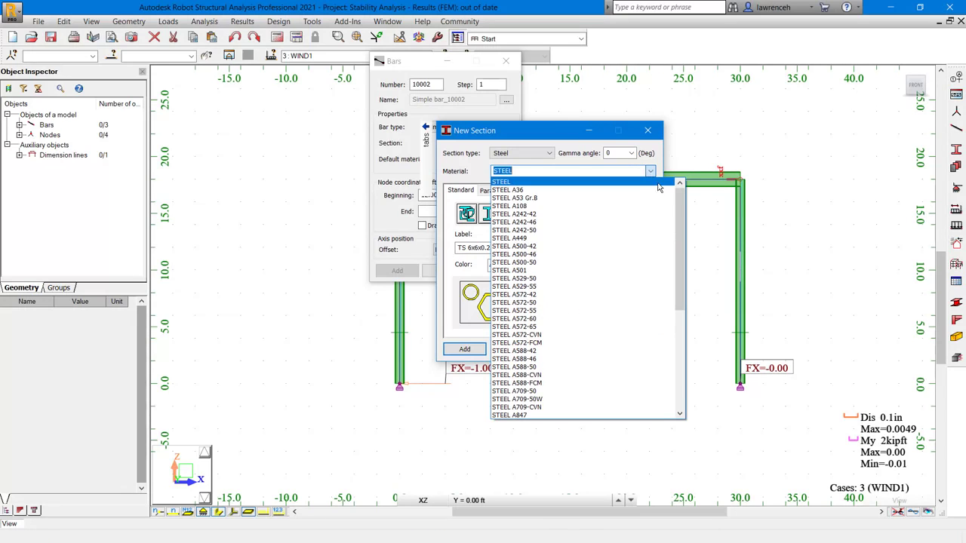
left_click_drag(683, 261, 678, 312)
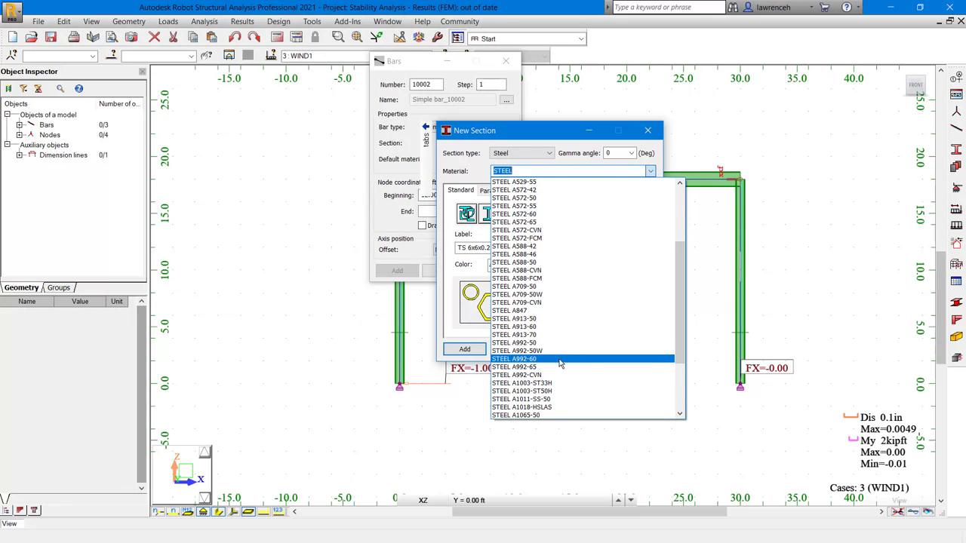
left_click(538, 343)
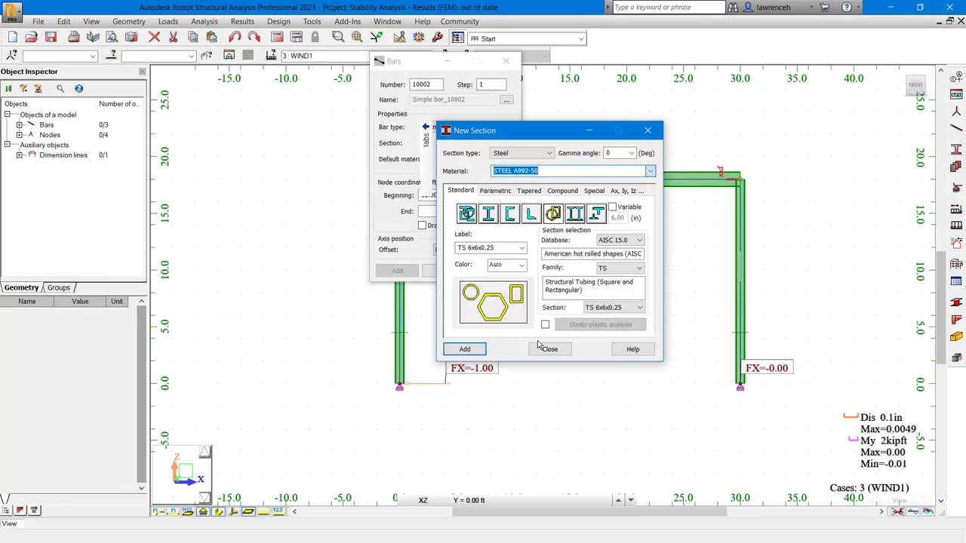
left_click(466, 350)
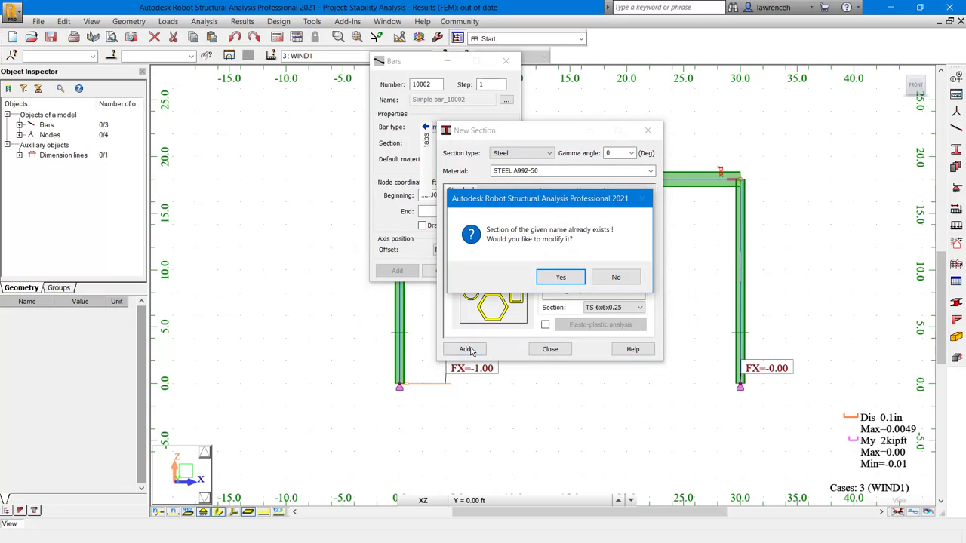
left_click(561, 278)
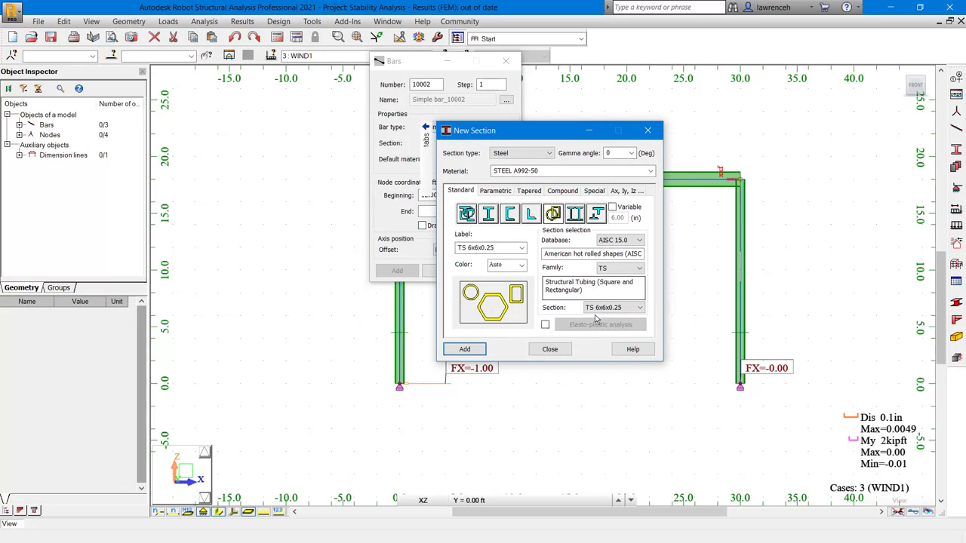
left_click(561, 351)
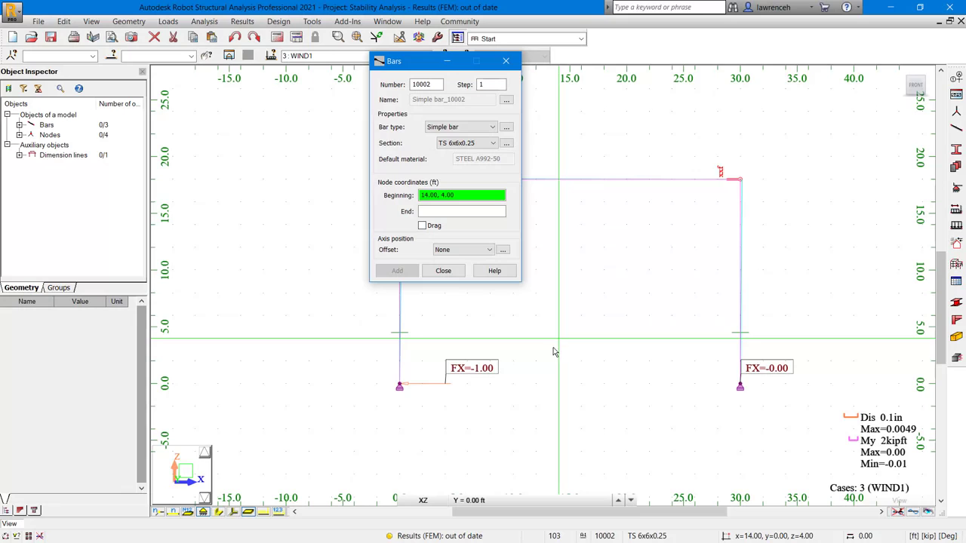
Draw brace bar 10002 from the left support node to the top-right corner at (30, 18)
left_click(400, 387)
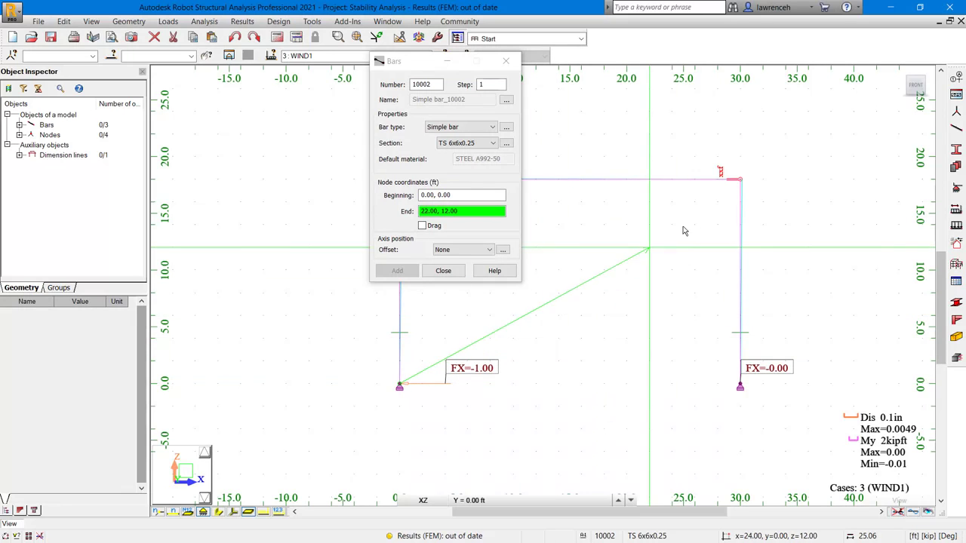
left_click(742, 183)
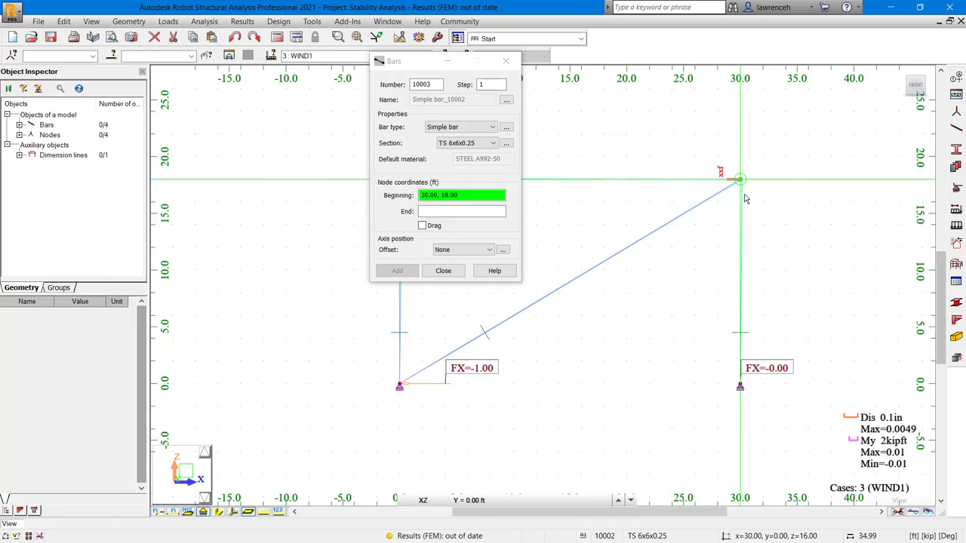
left_click(443, 271)
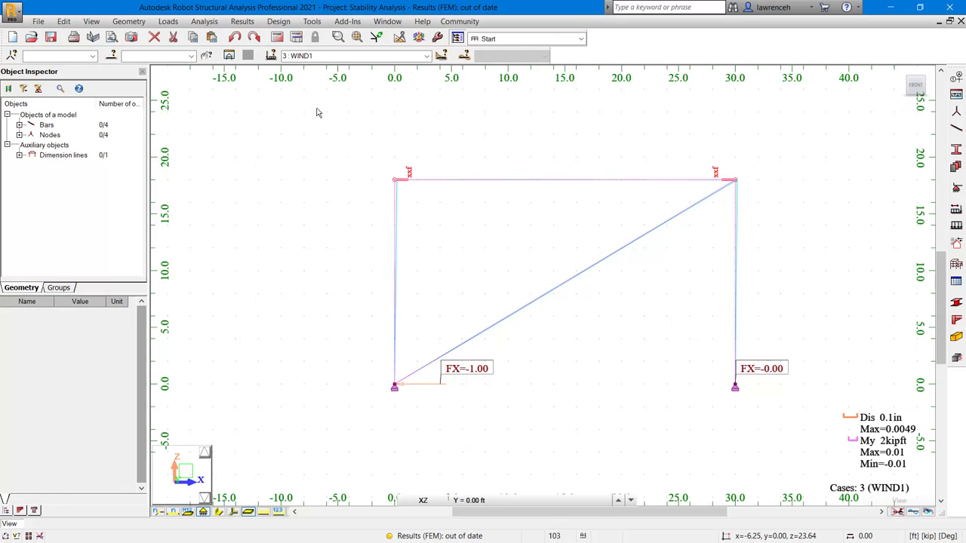
Rerun the analysis and switch to the Results layout showing the reactions table
left_click(278, 38)
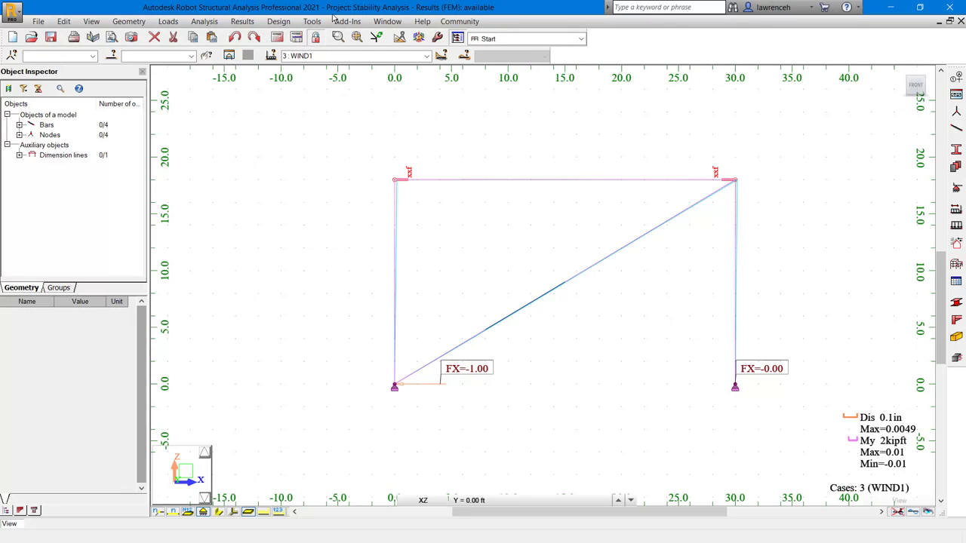
left_click(581, 39)
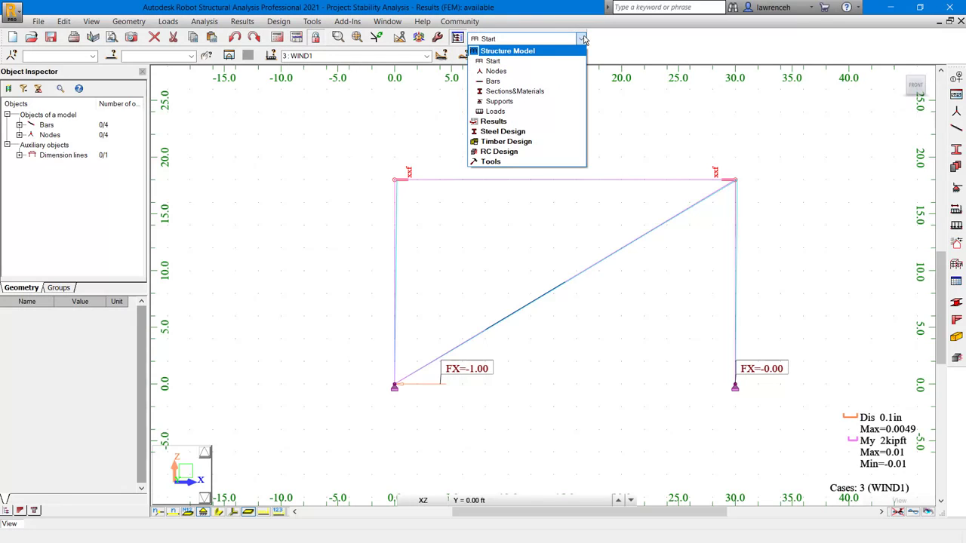
left_click(502, 126)
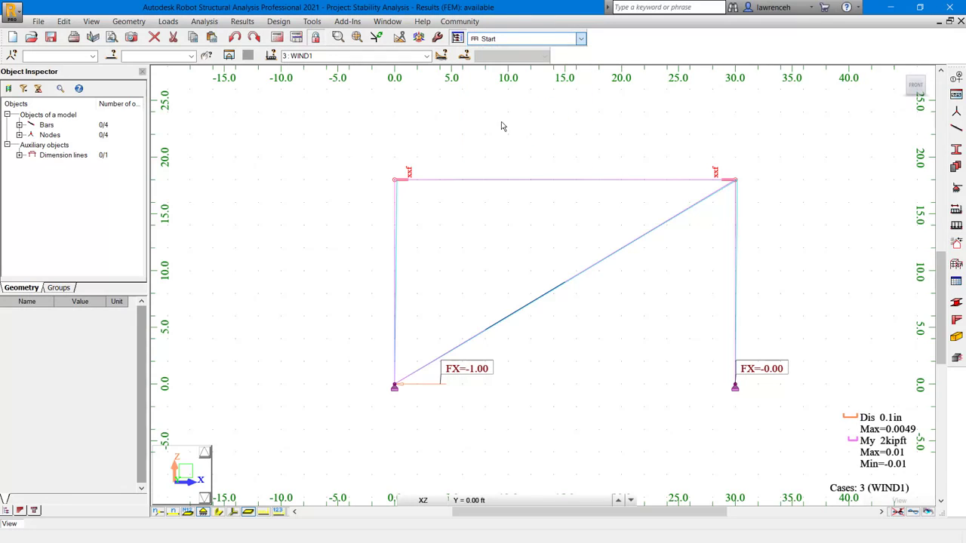
left_click(498, 75)
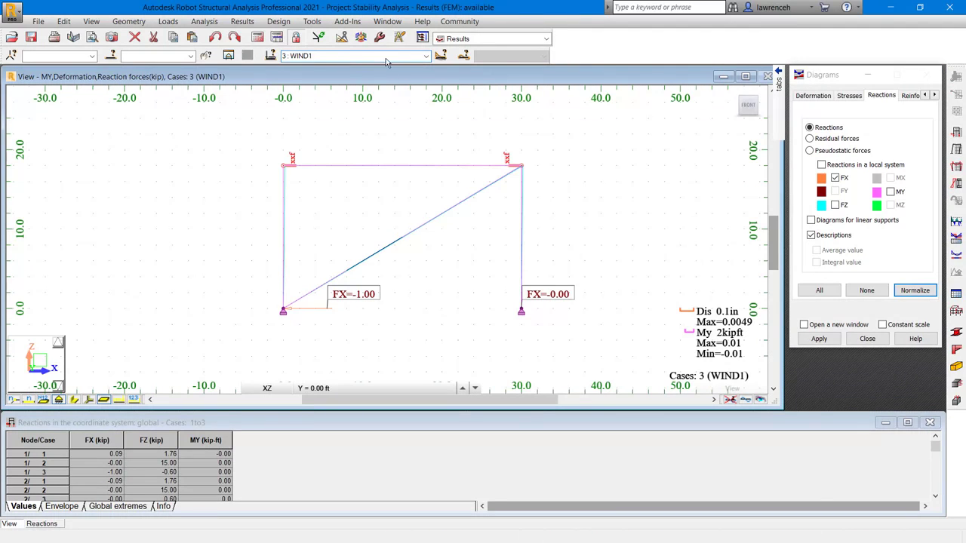
left_click(425, 63)
left_click(305, 84)
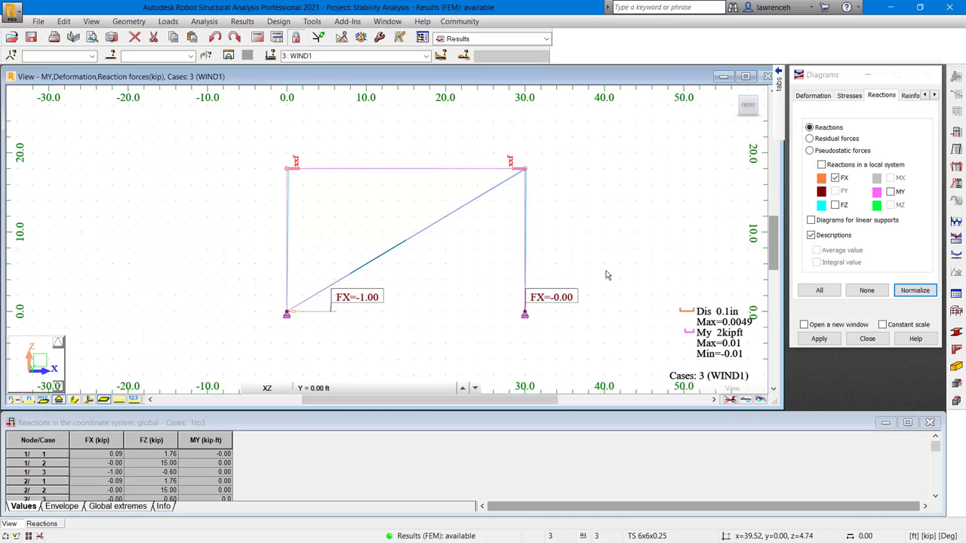
left_click(925, 95)
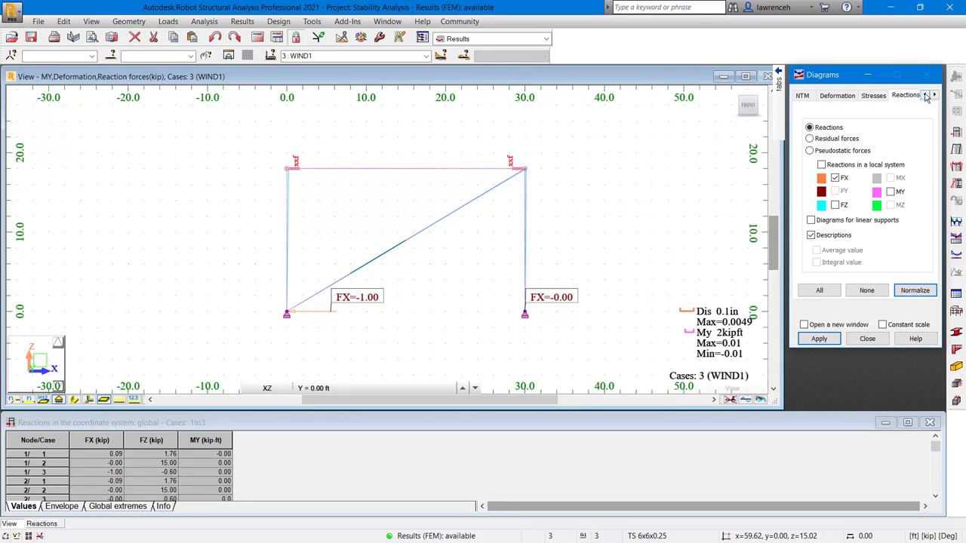
Draw the WIND1 axial Fx Force diagram, ranging 1.00 to -1.16 kip, on the frame
left_click(807, 95)
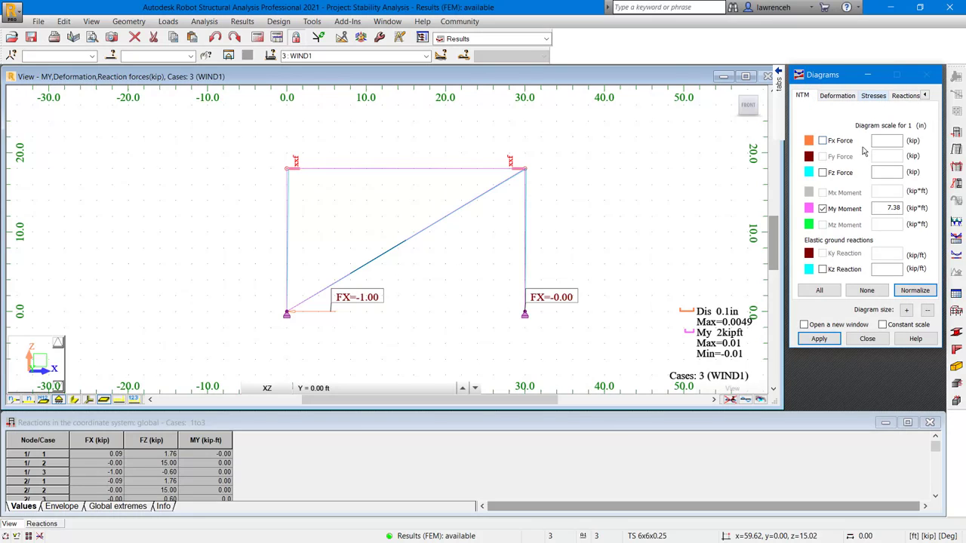
left_click(822, 142)
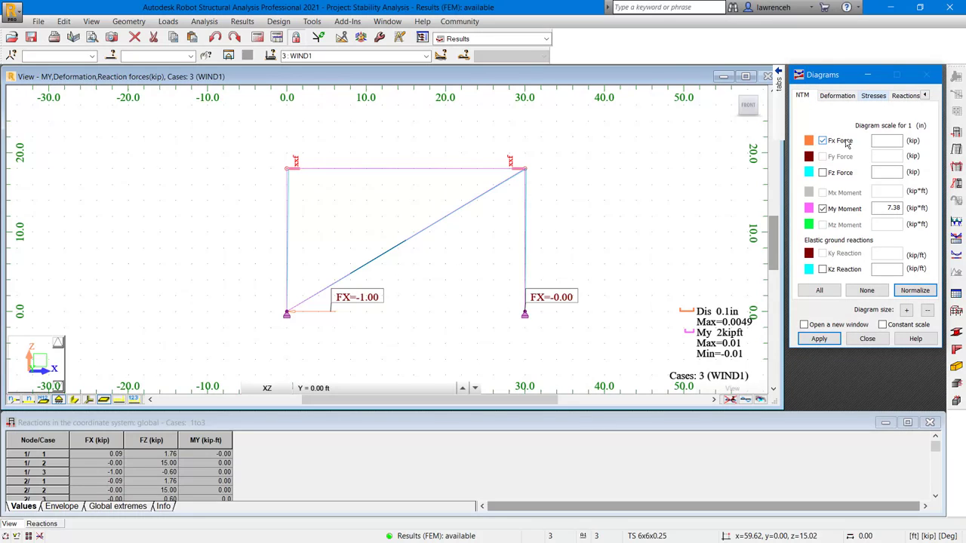
left_click(818, 339)
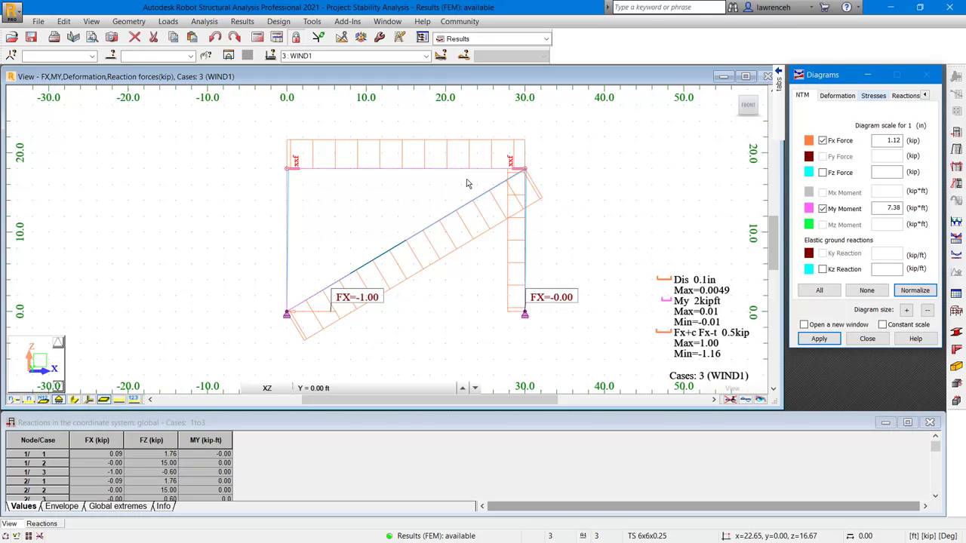
left_click(384, 42)
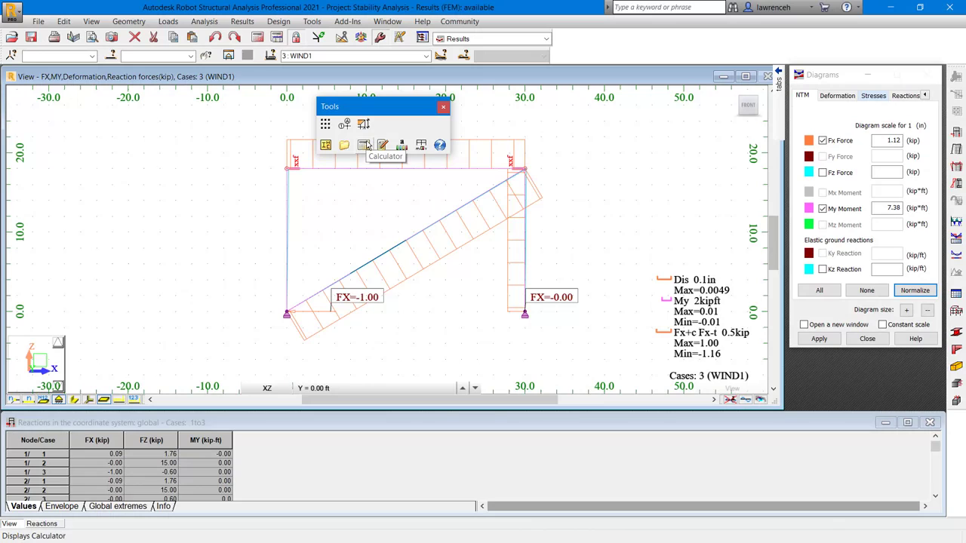
Compute 18 ÷ 30 = 0.6 on the Calculator, then close it
left_click(364, 145)
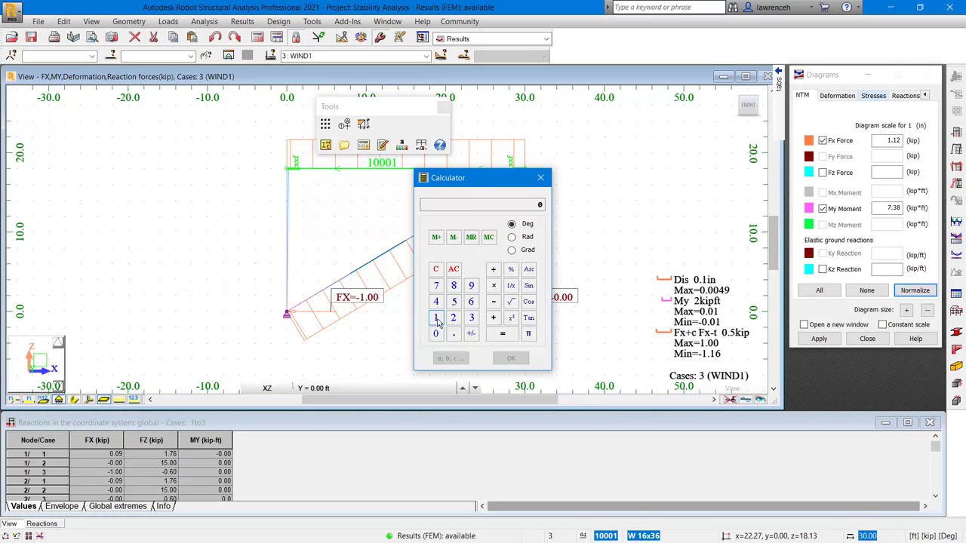
left_click(437, 319)
left_click(490, 288)
left_click(436, 317)
left_click(455, 288)
left_click(514, 338)
left_click(494, 272)
left_click(471, 317)
left_click(437, 334)
left_click(506, 338)
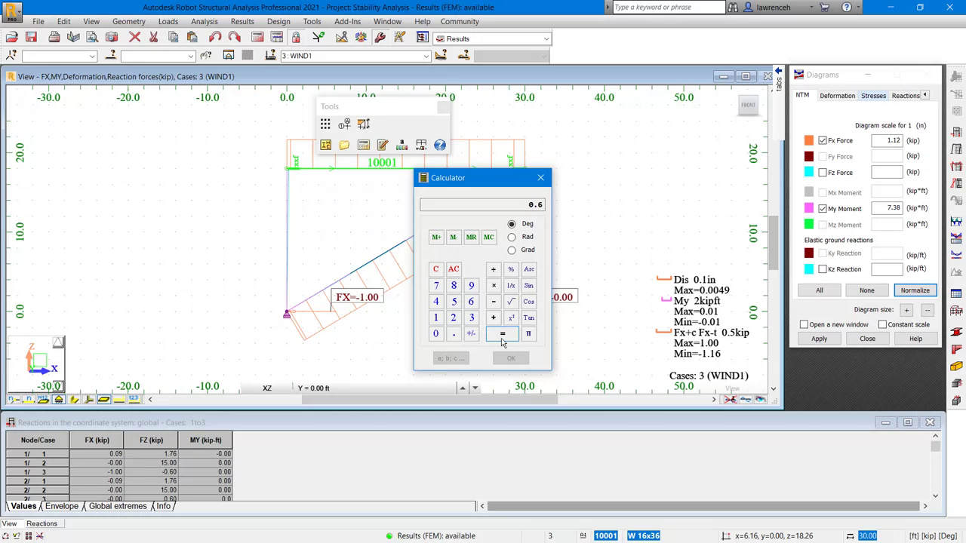
left_click(541, 181)
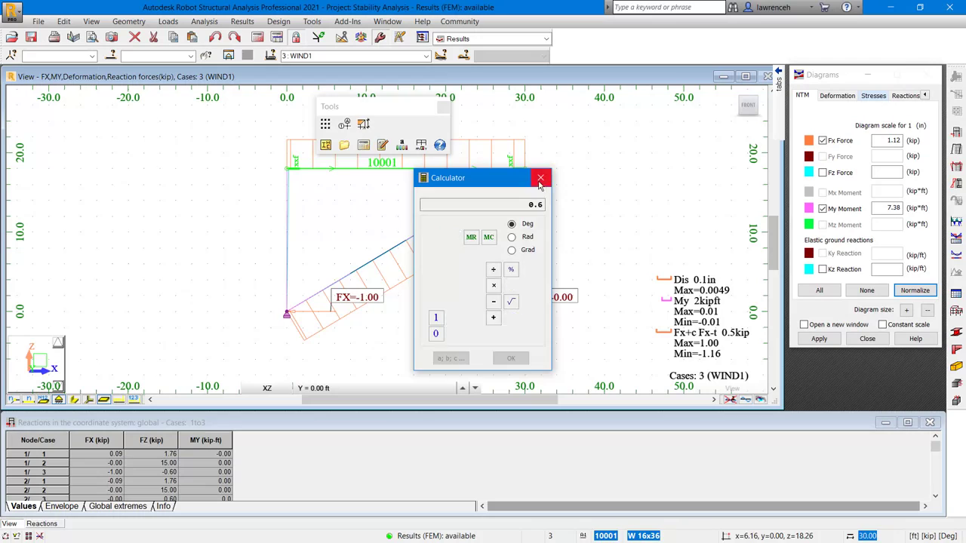
left_click(840, 74)
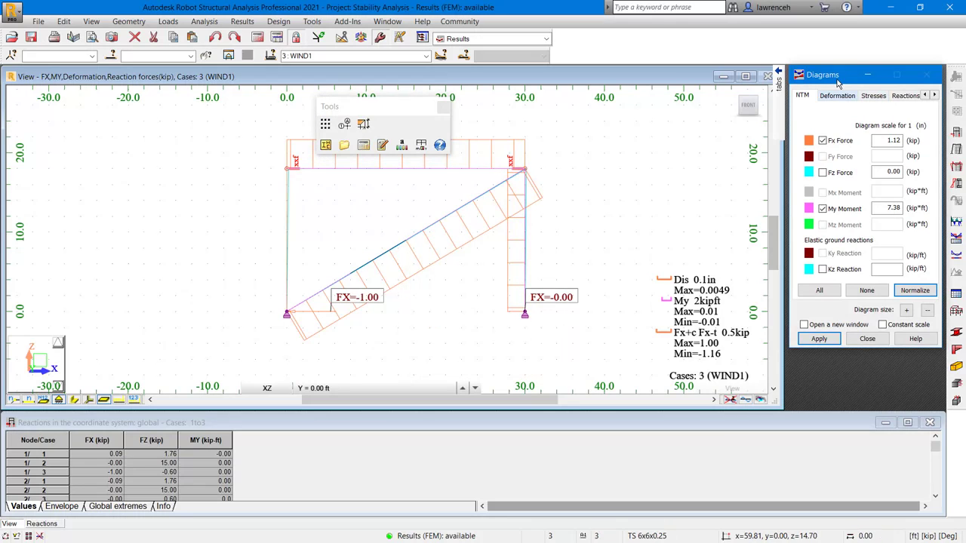
Add FZ reactions to the support labels: -0.60 kip at left, 0.60 kip at right
left_click(913, 96)
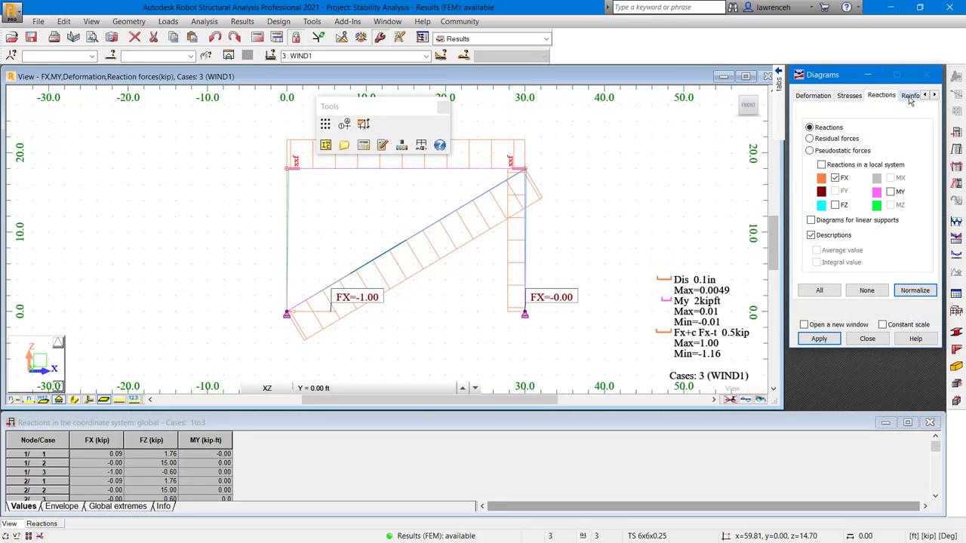
left_click(835, 205)
left_click(819, 339)
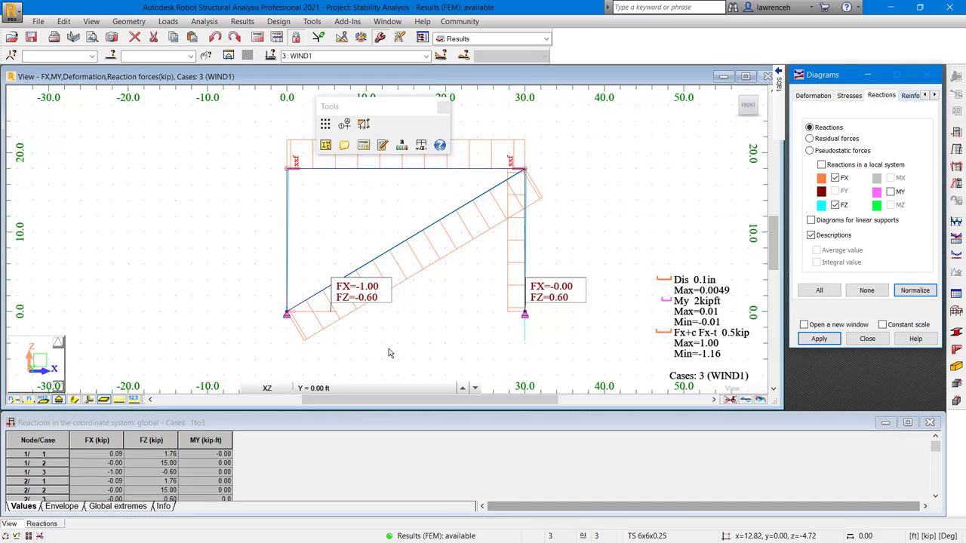
Close the floating Tools palette, keeping the Fx diagram and FX/FZ reactions displayed
left_click(442, 108)
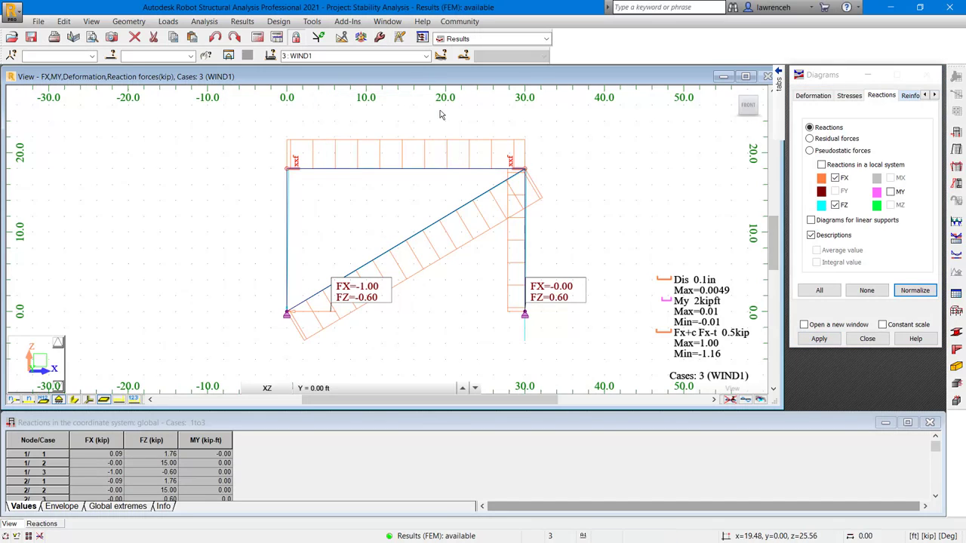